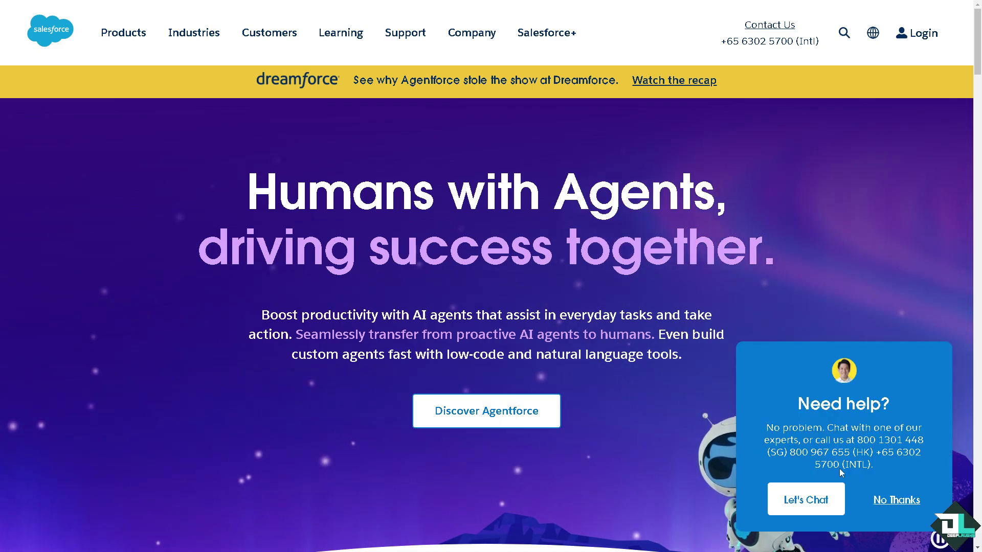
Step: Dismiss the help chat offer and look over the cards on the Seller Home page
left_click(900, 499)
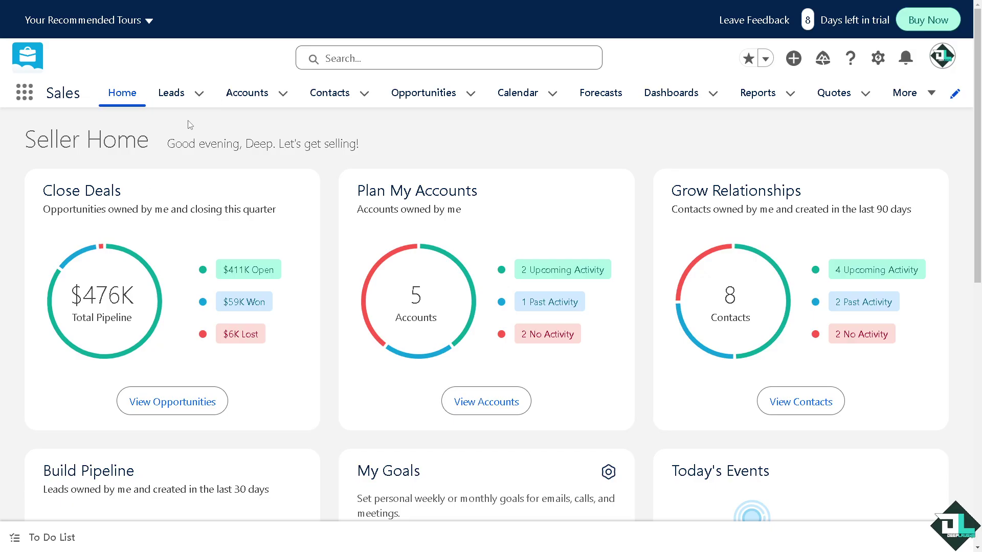
scroll(257, 204, "down", 3)
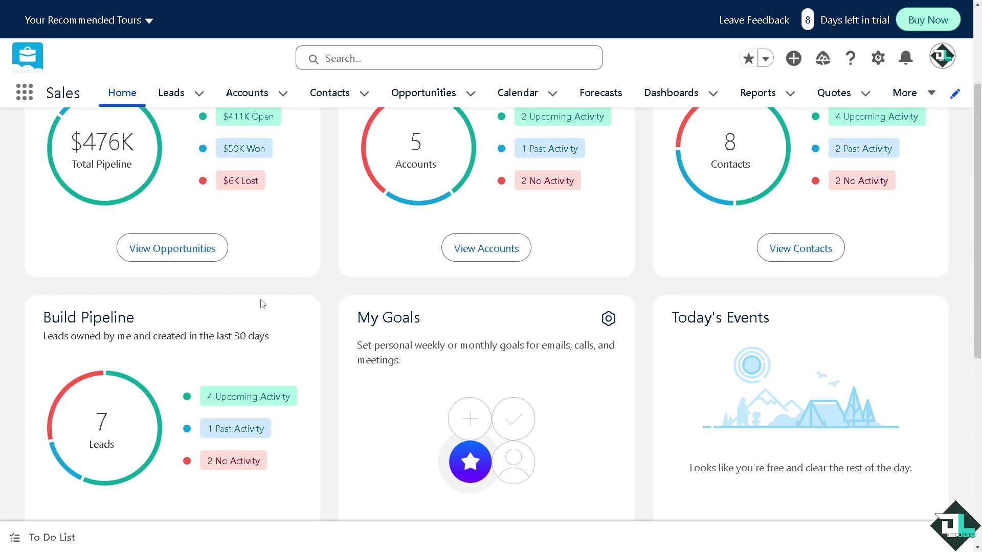
scroll(262, 304, "down", 2)
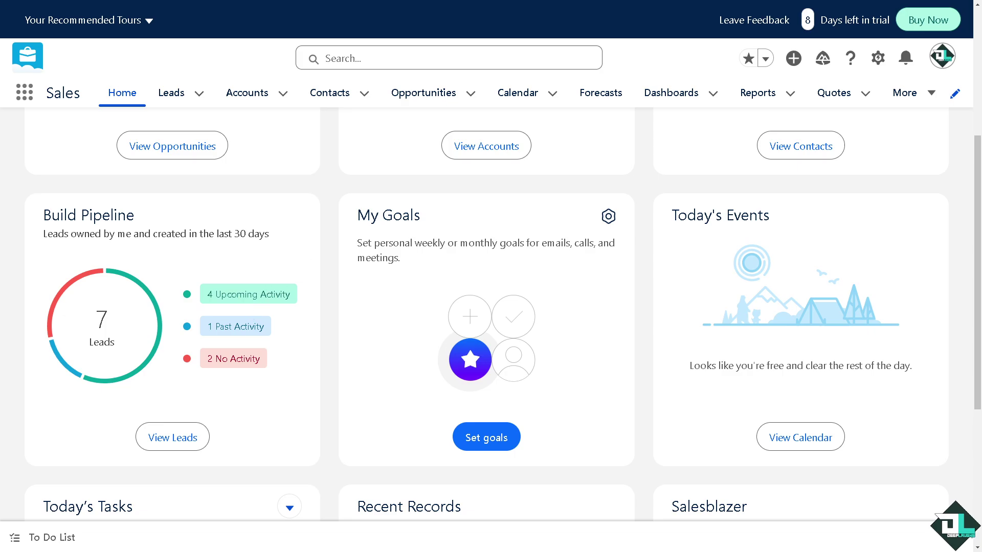
scroll(336, 245, "up", 5)
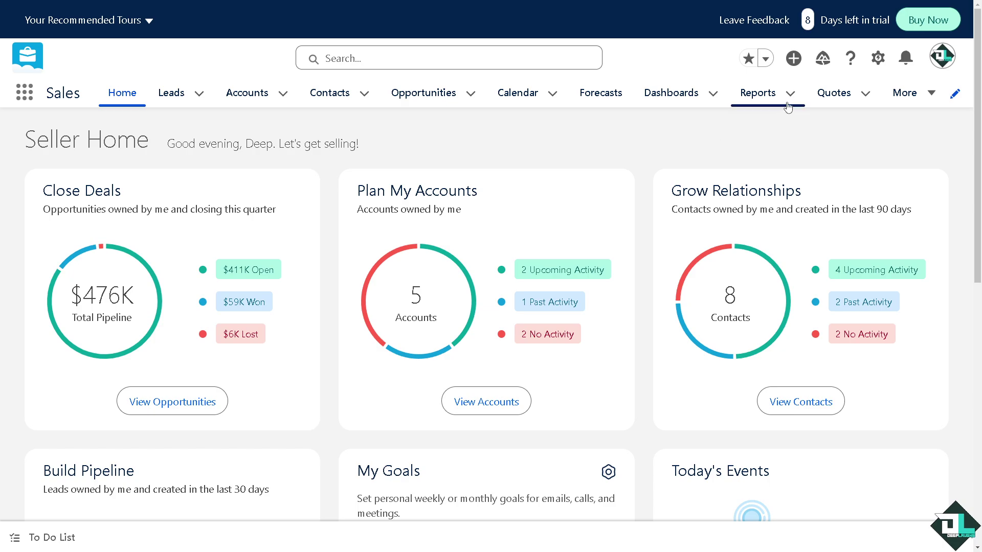
Step: Go to Salesforce Setup, search for "Ligh" and open the Lightning App Builder
left_click(878, 59)
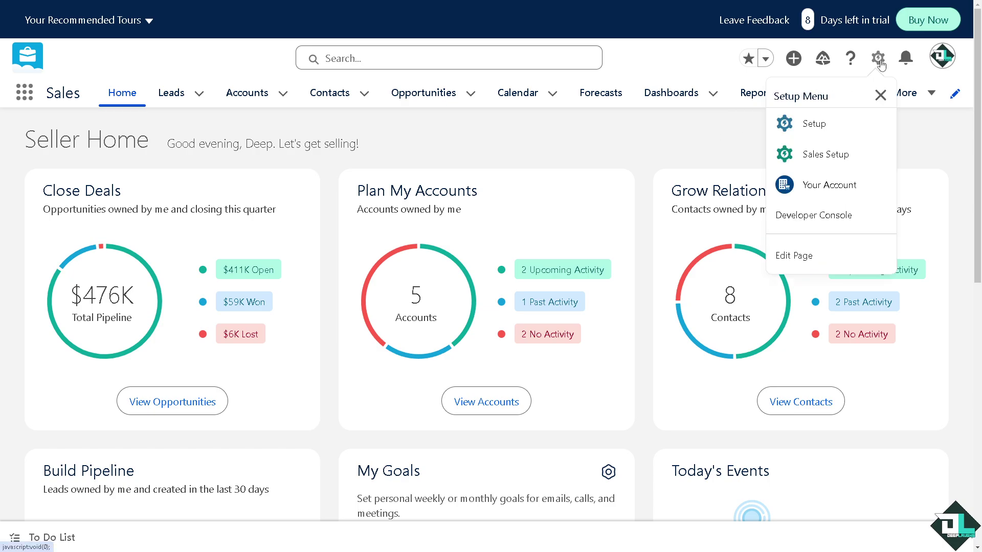
left_click(824, 130)
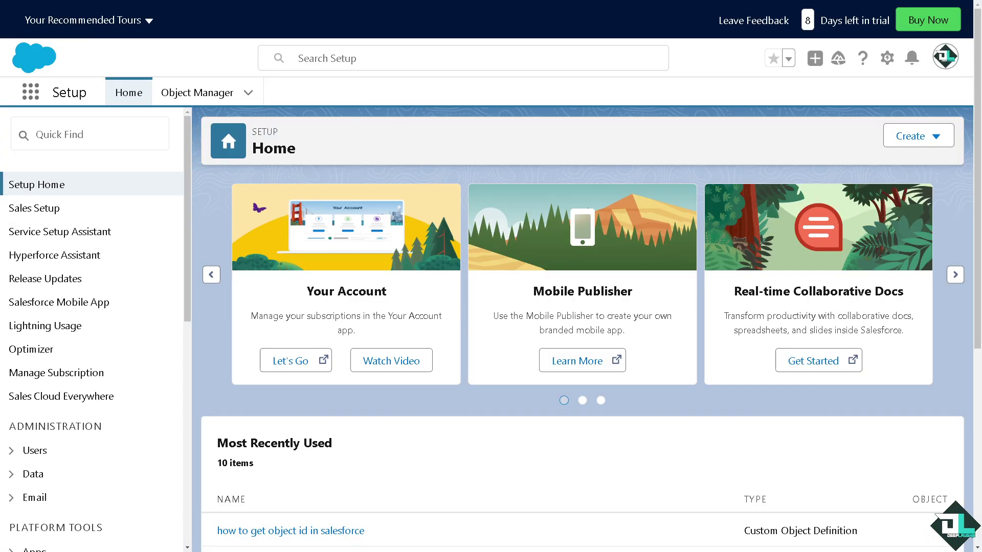
left_click(94, 131)
type("Ligh")
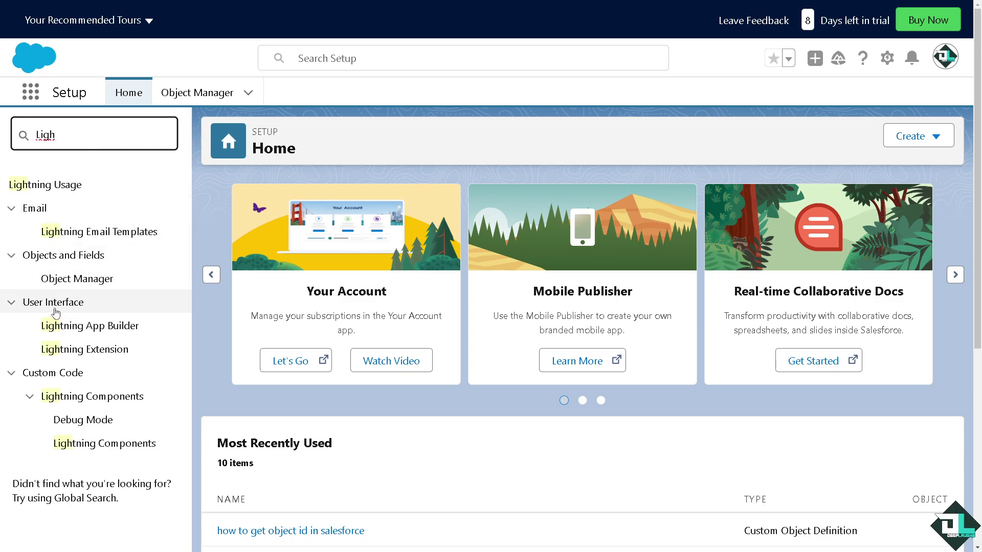
left_click(96, 330)
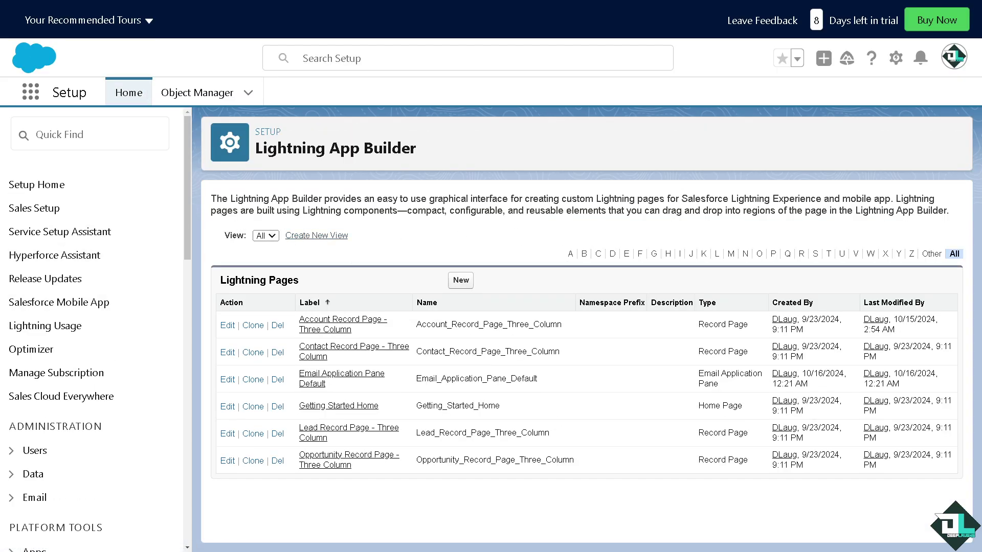
Step: Open the Getting Started Home page for editing and set its label to "Home Page"
left_click(350, 407)
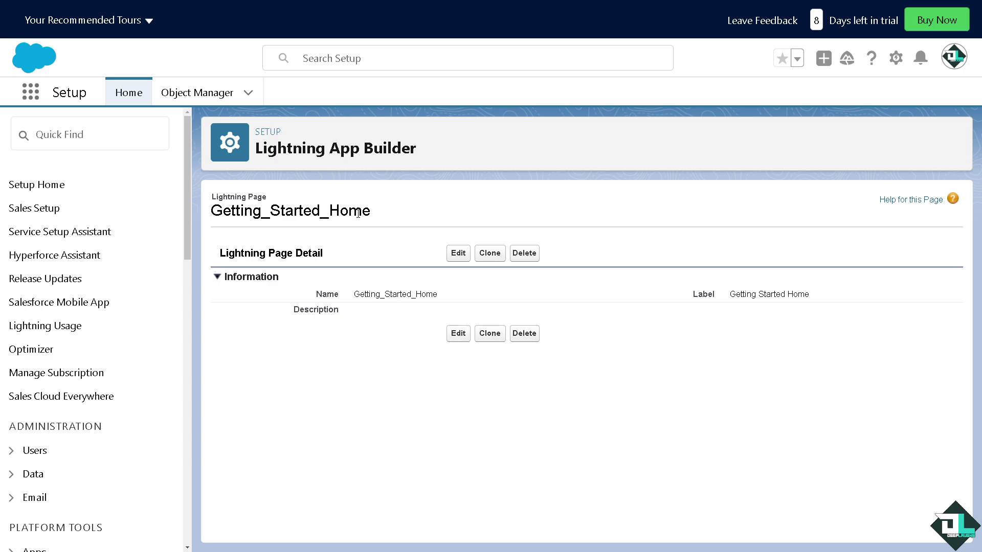
left_click(458, 254)
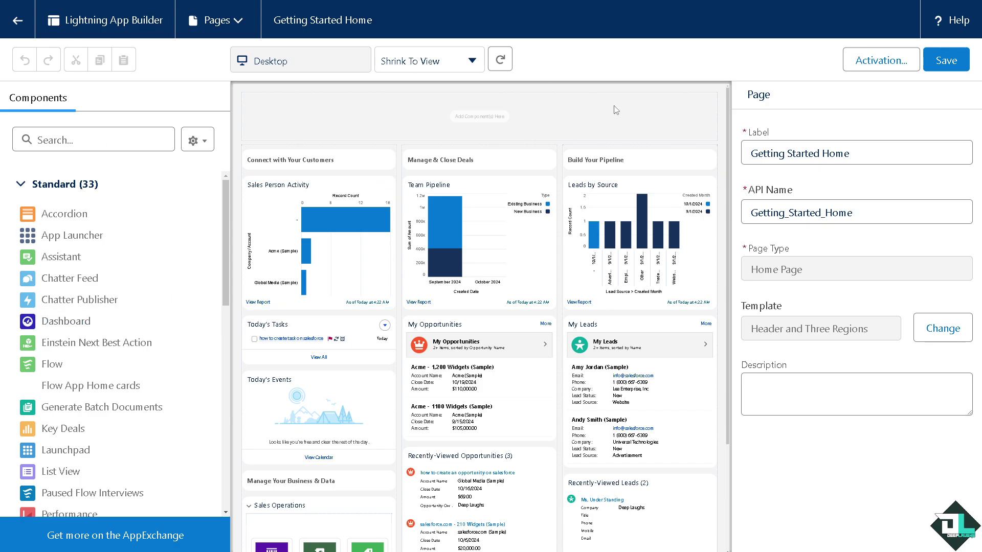
left_click_drag(821, 155, 723, 154)
key("BackSpace")
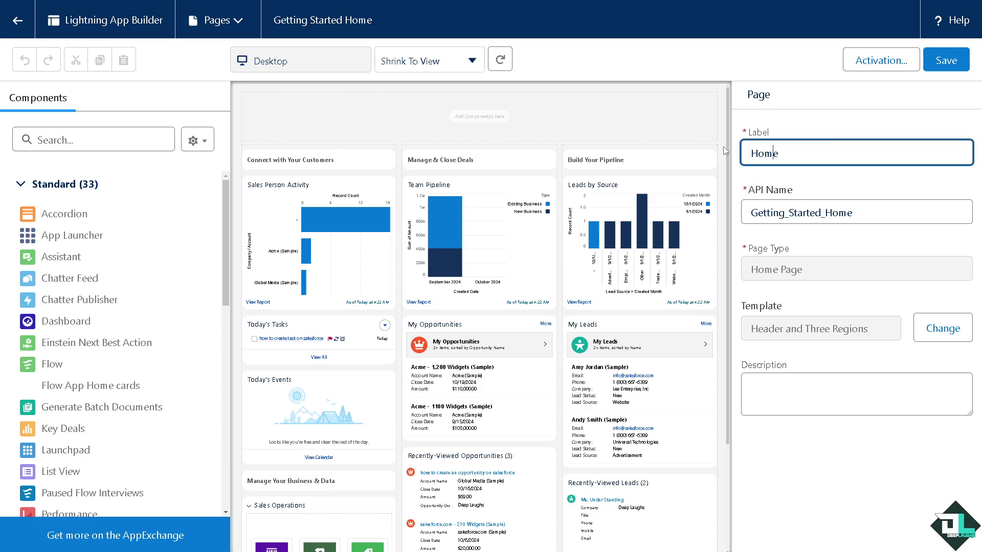
type("Pager")
left_click(785, 374)
type("how to use salesforce inspector")
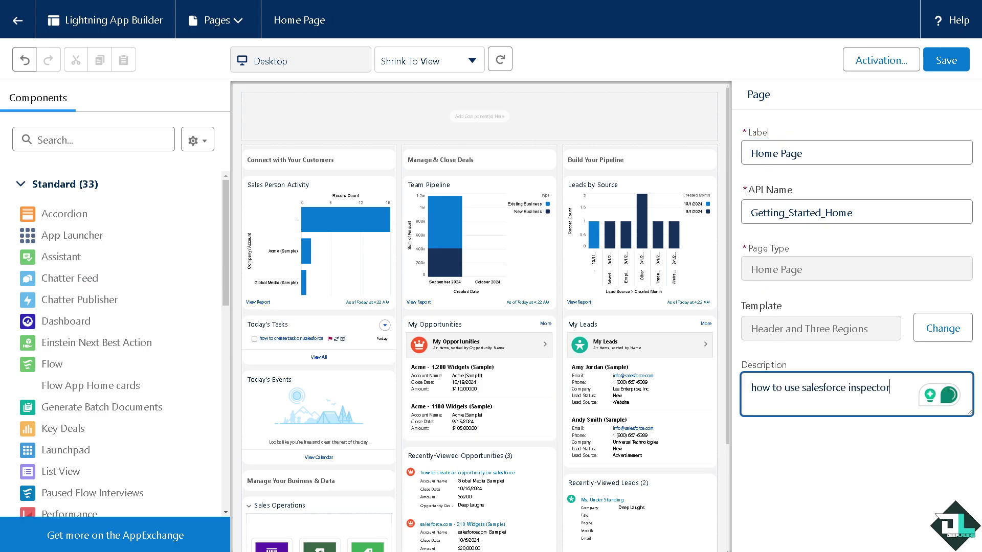
key("Tab")
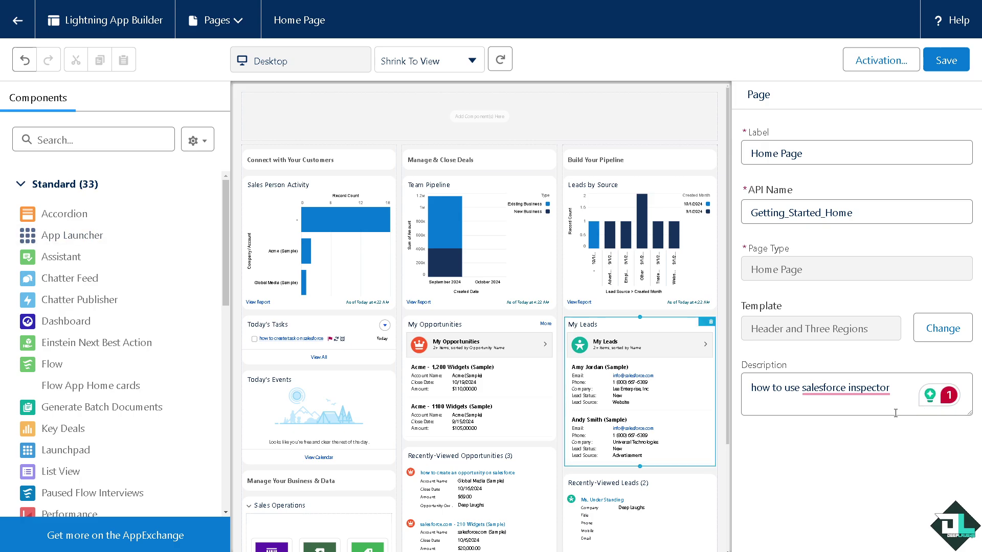
Step: Set the page description to "how to edit home page on salesforce"
left_click(866, 405)
key("ctrl+a")
type("how to edit home page on salesforce")
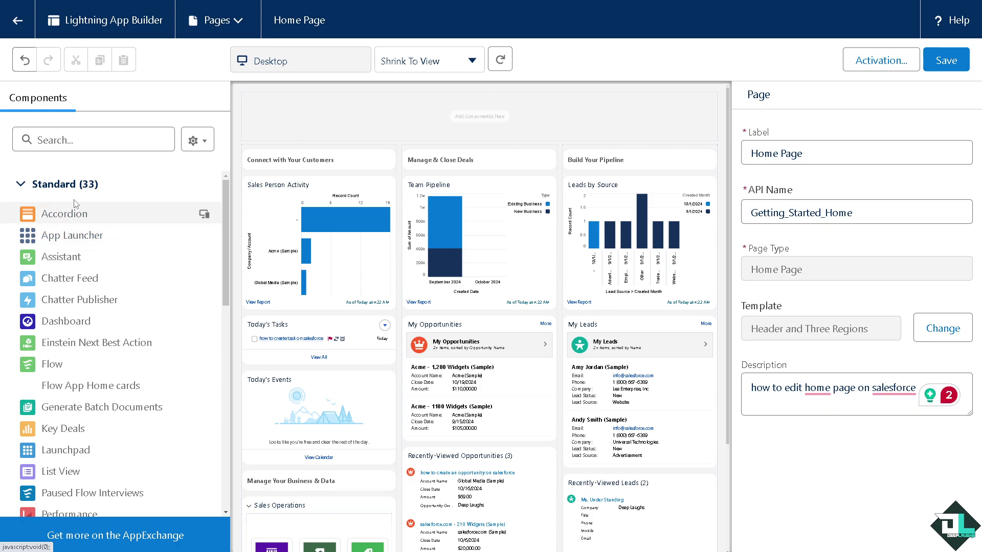
Step: Add a List View above Connect with Your Customers, and Flow App Home cards and a Report Chart above Team Pipeline
scroll(84, 310, "down", 3)
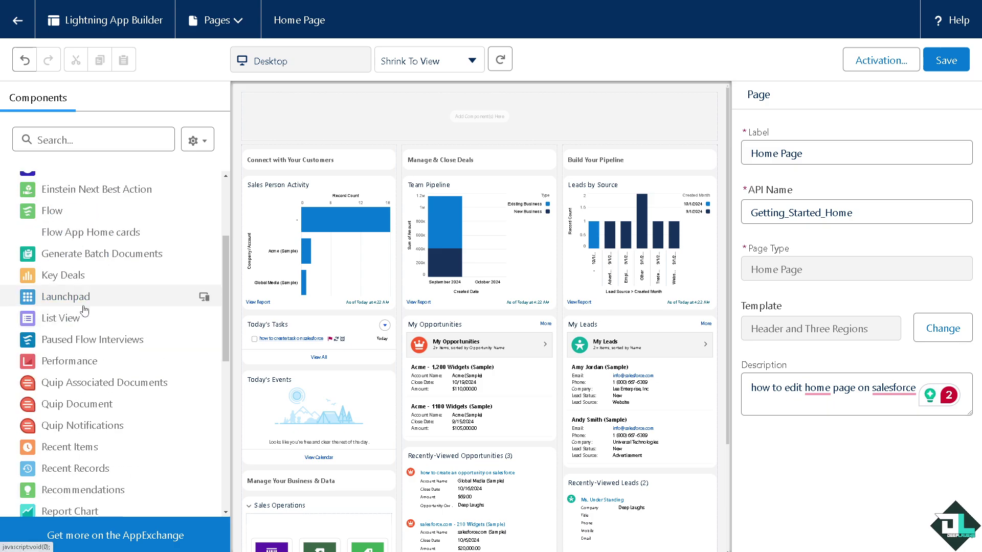
left_click_drag(57, 320, 373, 153)
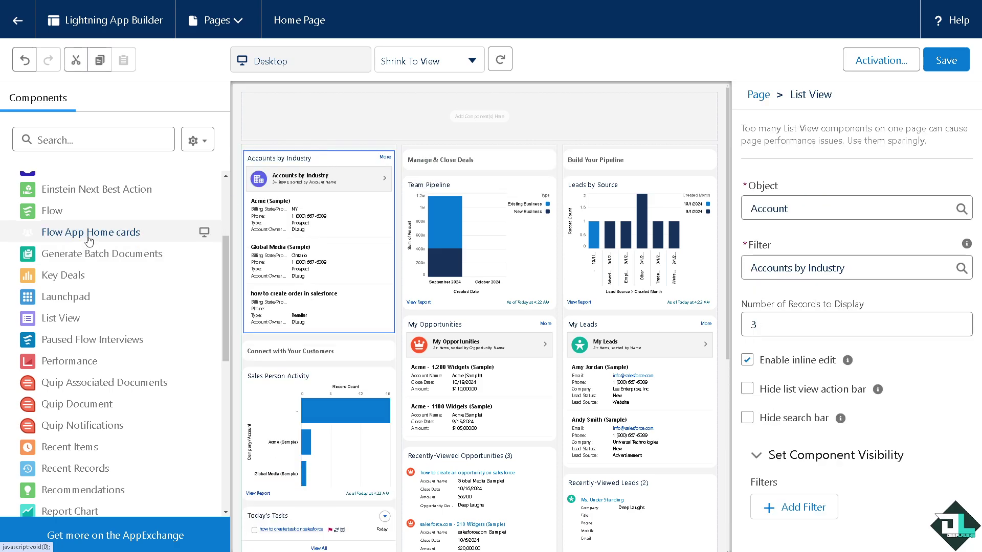
mouse_move(84, 235)
left_mouse_down()
mouse_move(367, 205)
mouse_move(438, 161)
left_mouse_up()
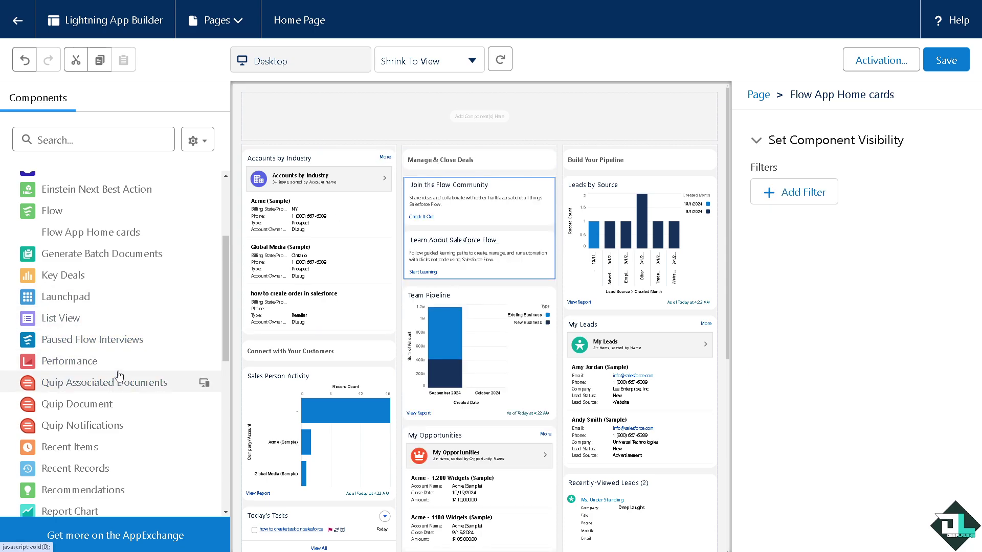
scroll(116, 377, "down", 3)
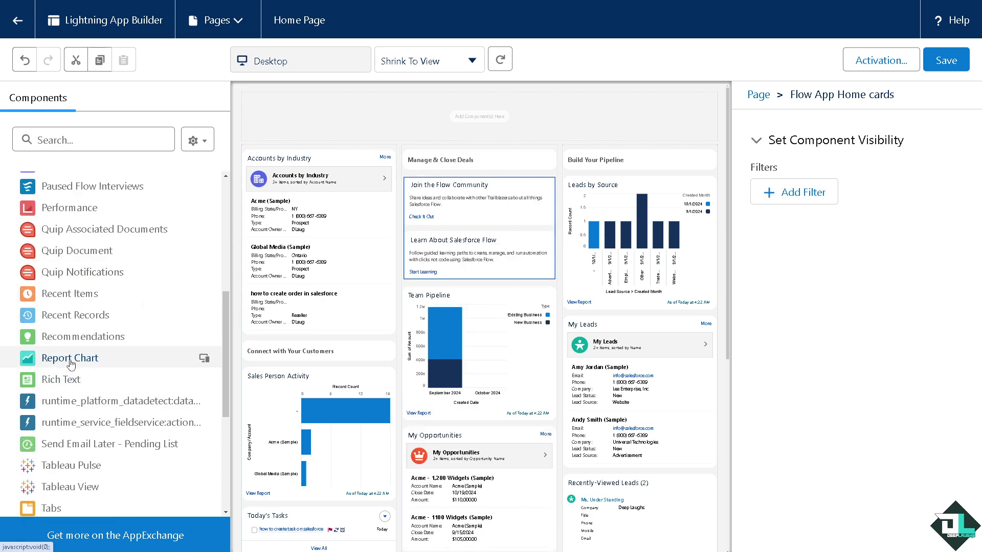
left_click_drag(71, 363, 525, 304)
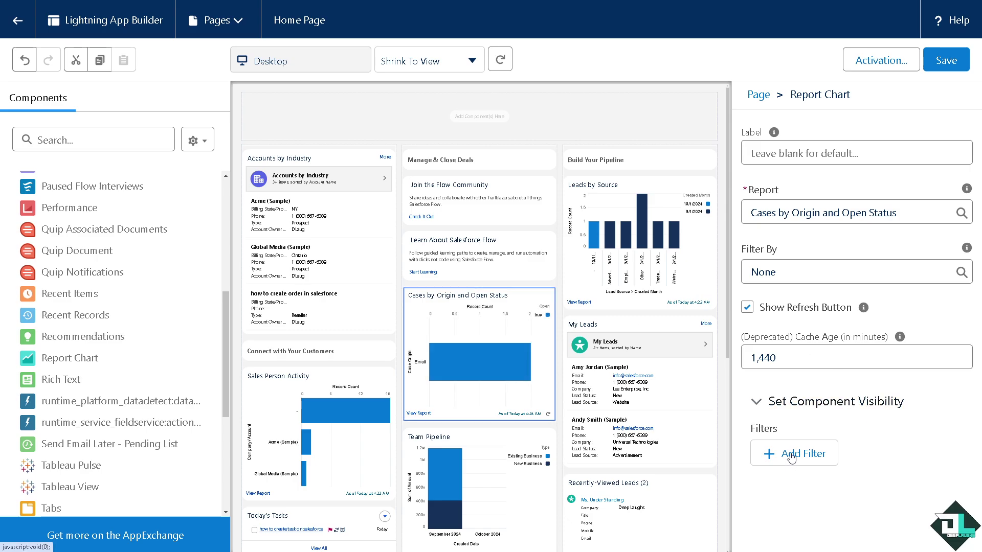
Step: Browse the AppExchange website for additional solutions, including the sponsored and suggested apps, and return to the page builder
scroll(202, 348, "down", 5)
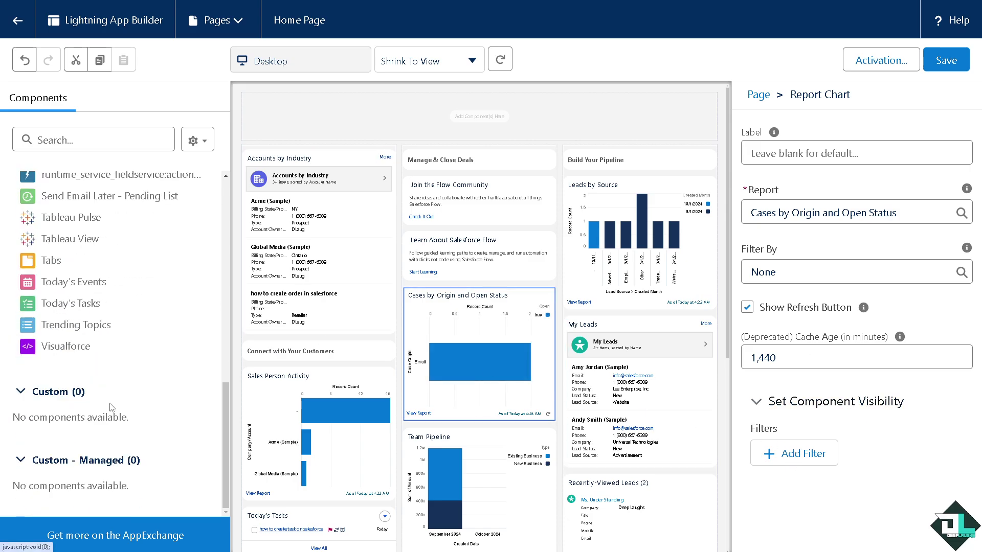
left_click(117, 537)
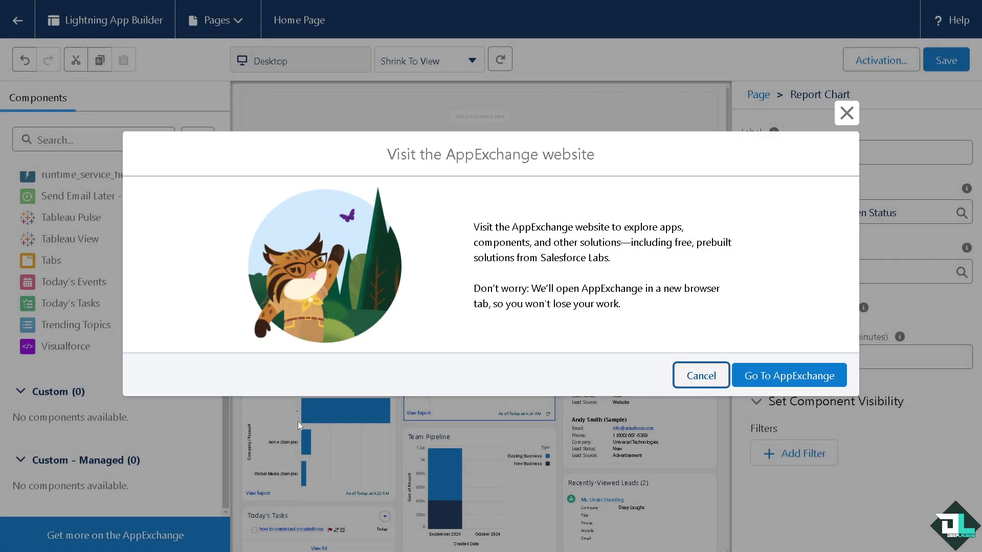
left_click(763, 377)
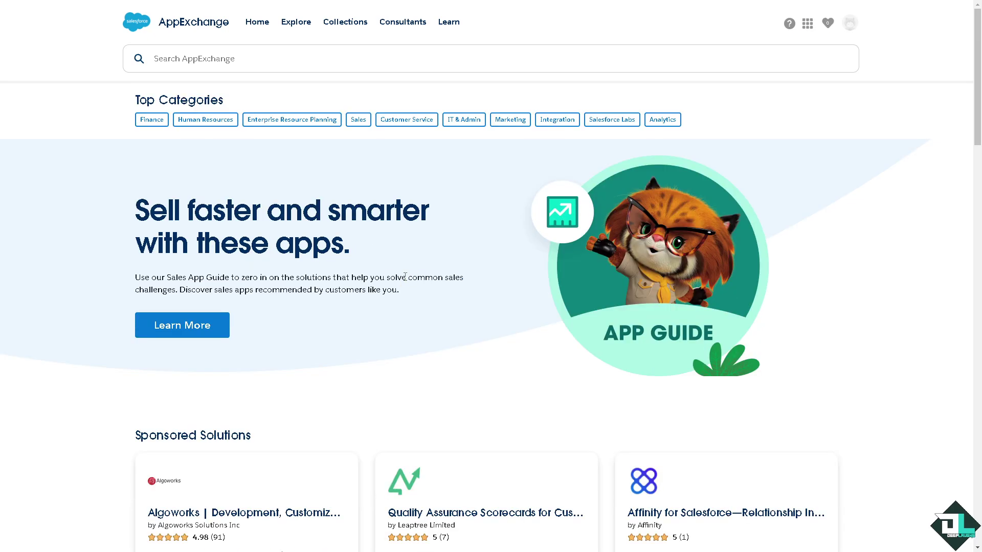
scroll(394, 282, "down", 8)
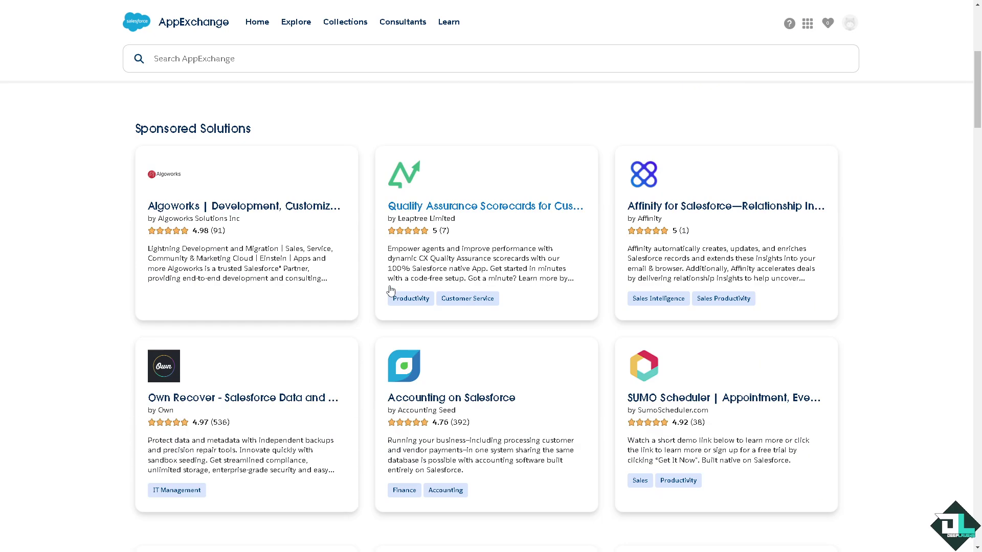
scroll(380, 290, "down", 3)
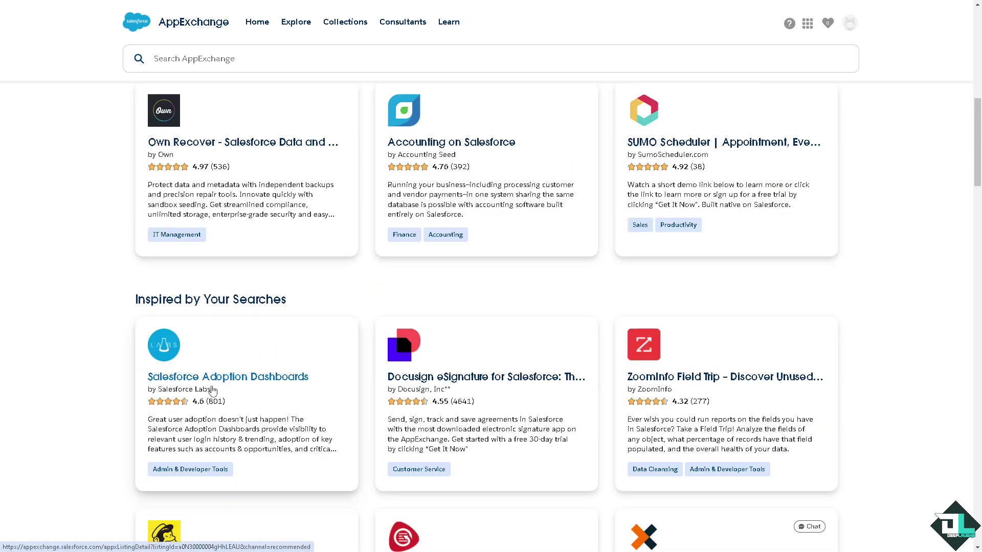
scroll(484, 390, "down", 2)
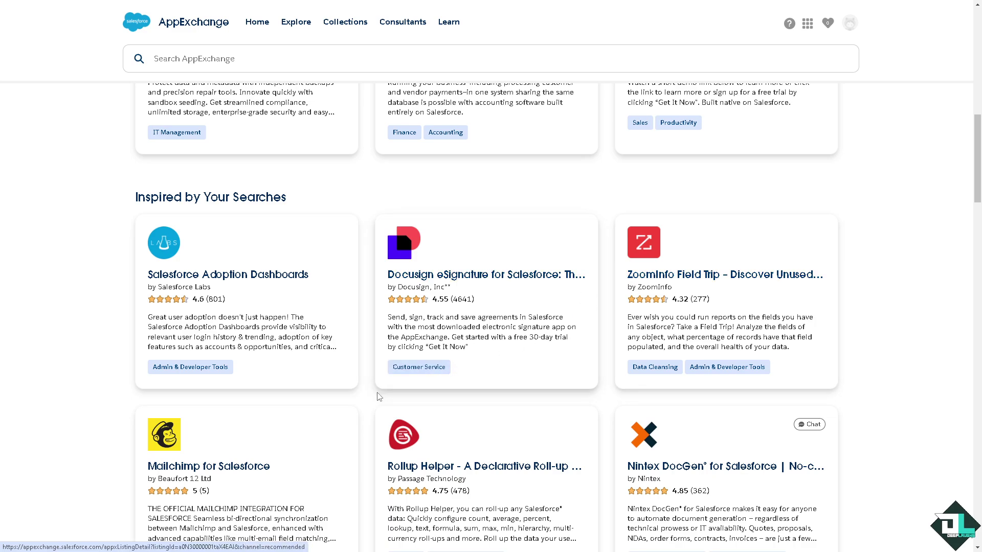
scroll(619, 290, "down", 6)
scroll(340, 373, "up", 10)
scroll(340, 367, "up", 10)
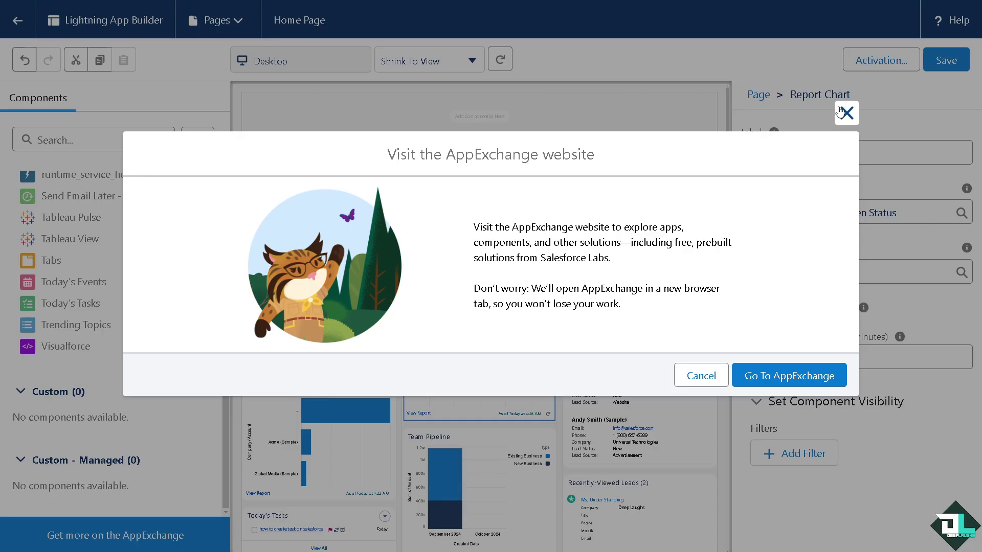
left_click(846, 113)
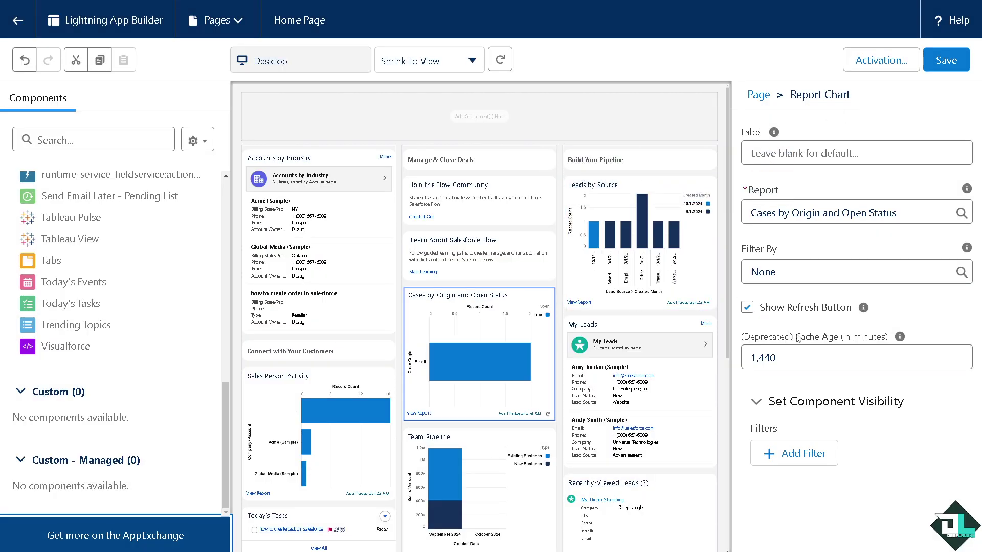
left_click(813, 455)
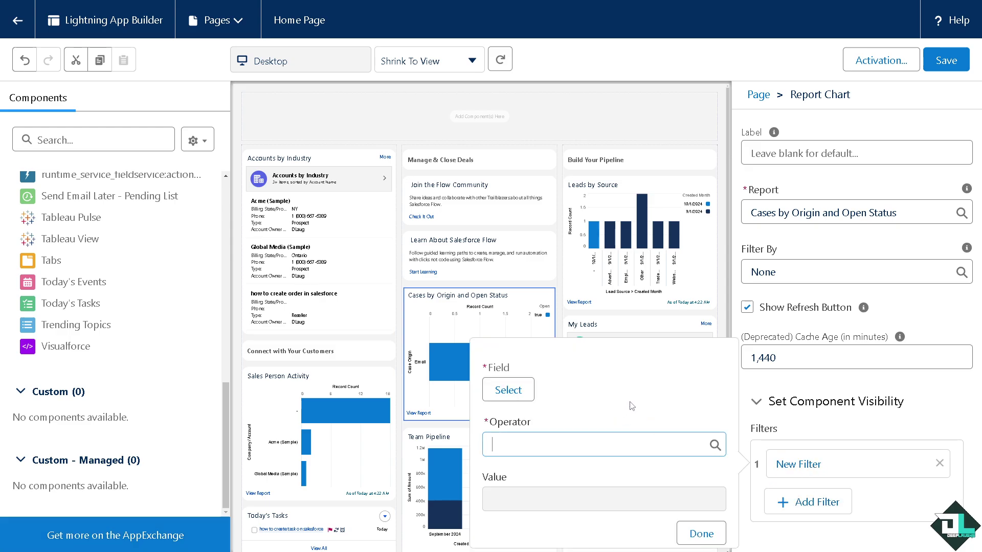
left_click(787, 179)
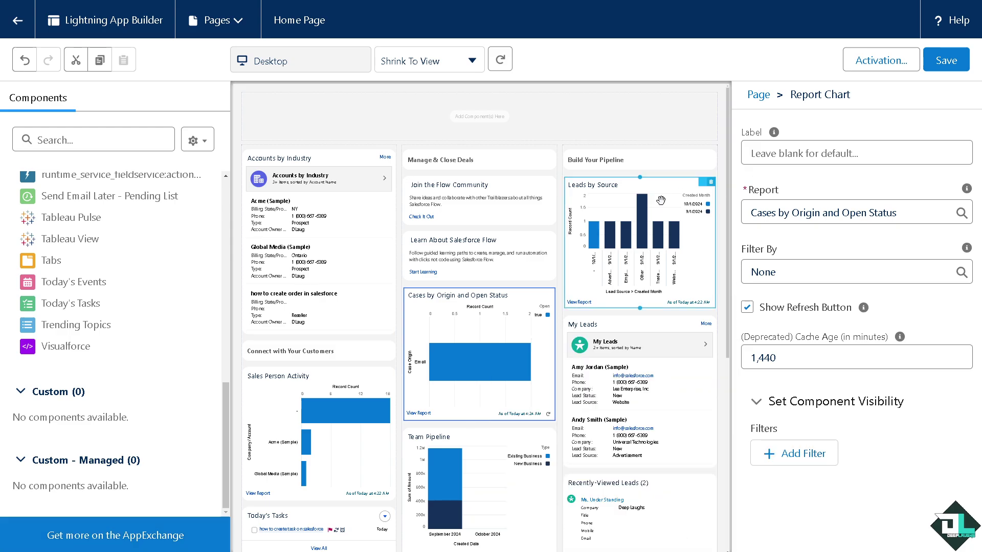
scroll(411, 343, "down", 1)
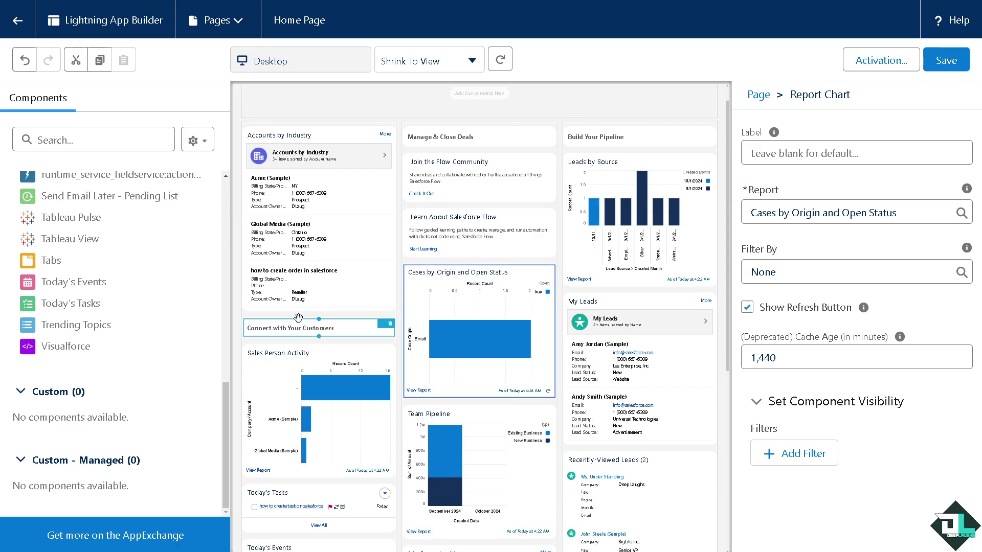
Step: Assign the page as app default for FlowsApp, Inside Sales, Sales, Sales Console, Sales Leader and Sales Operations, and save the assignments
left_click(879, 66)
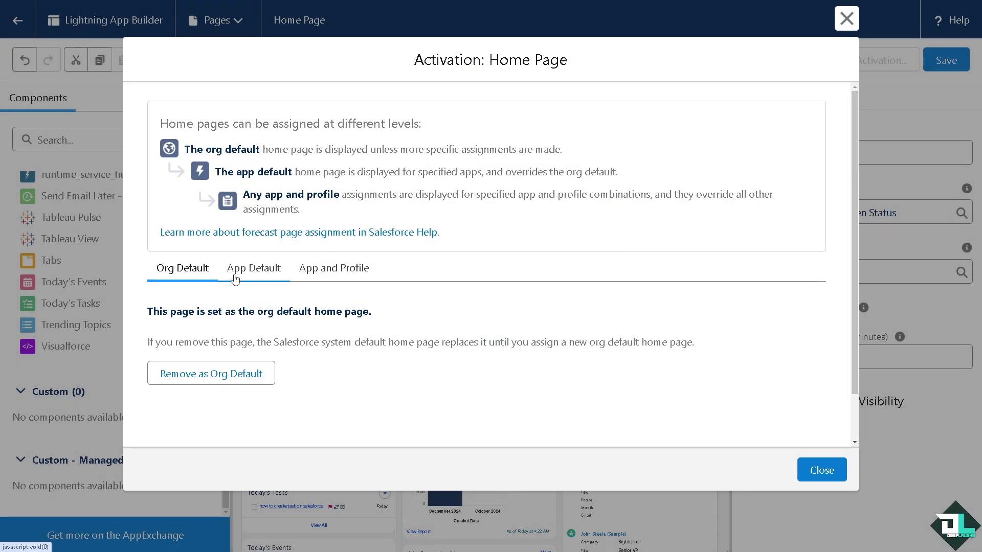
left_click(254, 271)
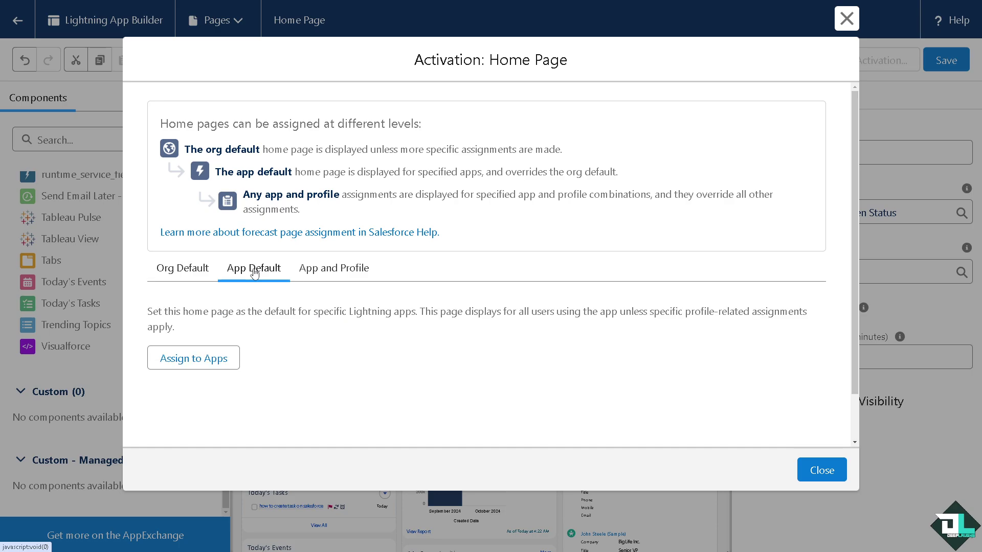
left_click(206, 361)
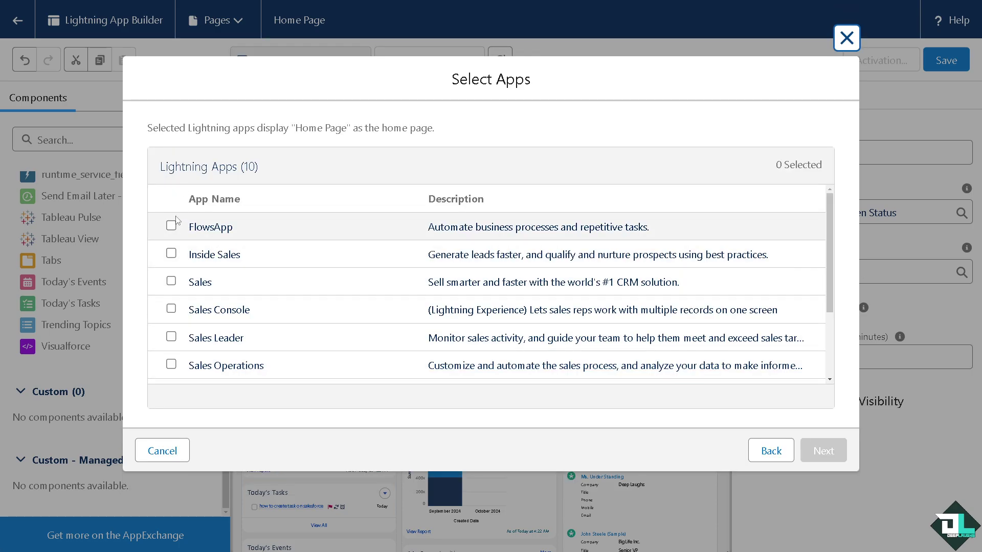
left_click(171, 254)
left_click(172, 282)
left_click(171, 309)
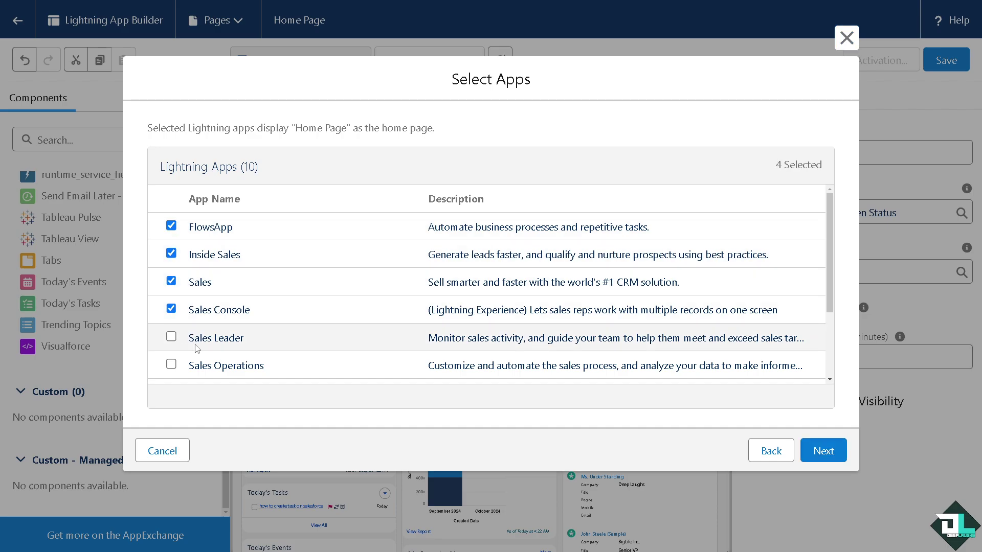
left_click(172, 337)
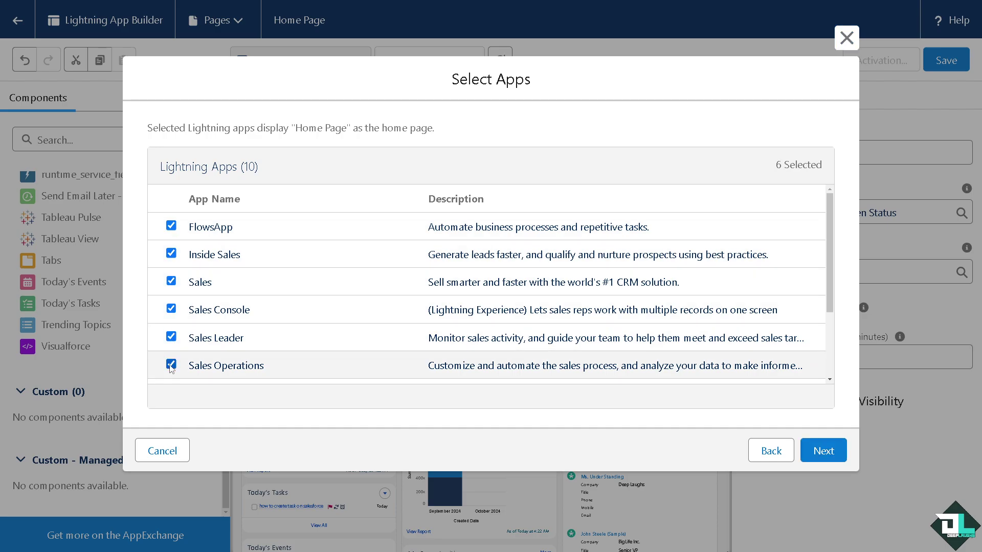
left_click(823, 450)
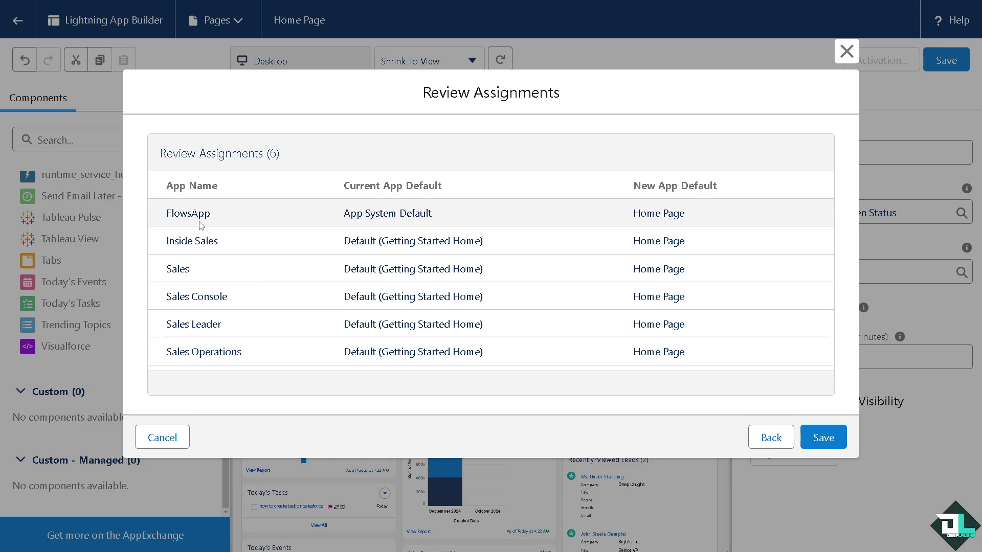
left_click(823, 438)
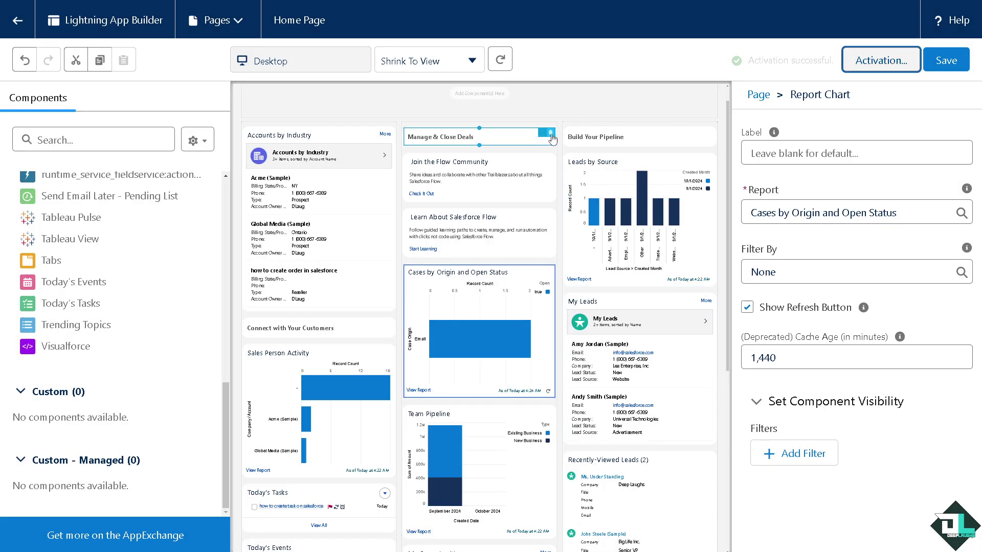
Step: Delete the Manage & Close Deals heading, the My Opportunities list and the Cases by Origin and Open Status chart from the middle column
left_click(550, 134)
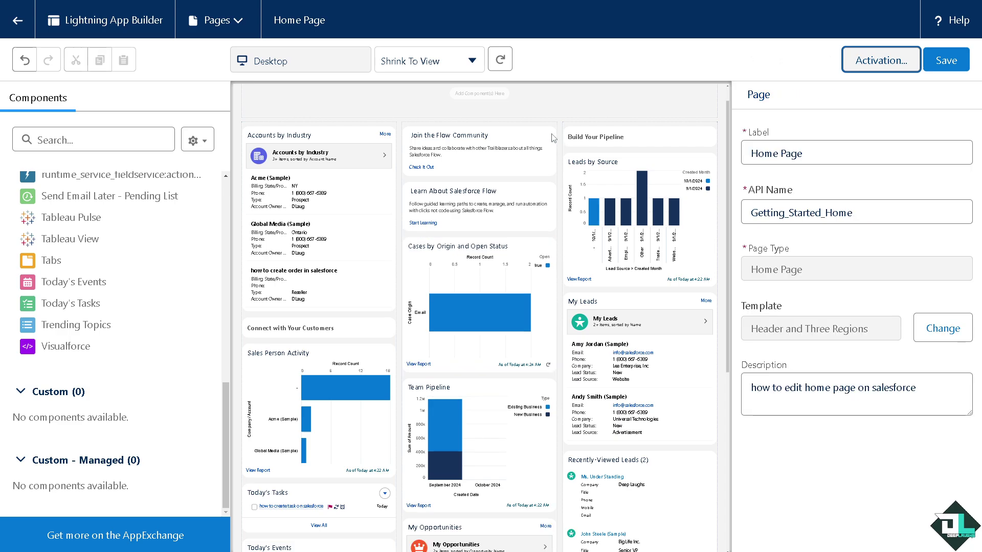
scroll(398, 307, "down", 1)
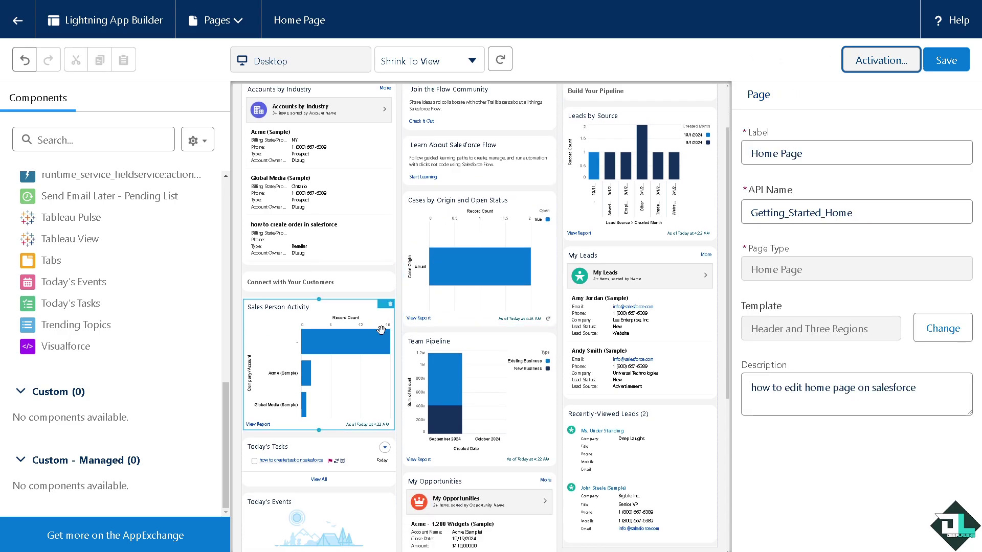
scroll(436, 392, "down", 2)
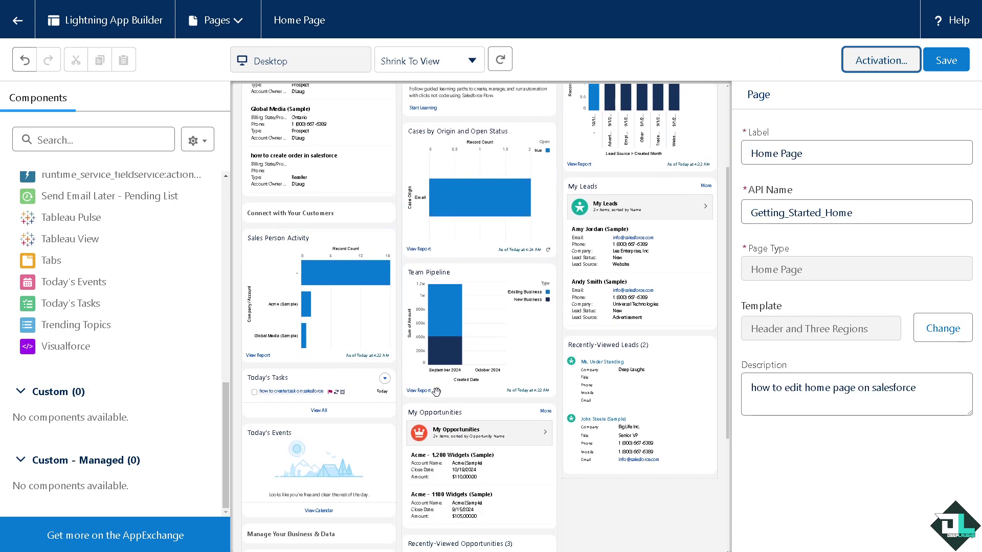
left_click(550, 410)
mouse_move(377, 220)
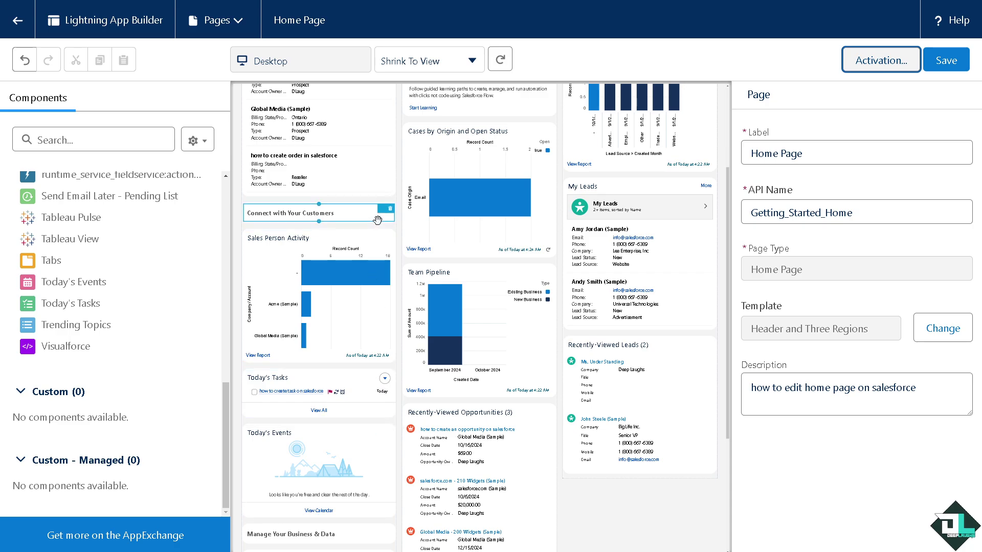
scroll(519, 262, "up", 2)
mouse_move(518, 261)
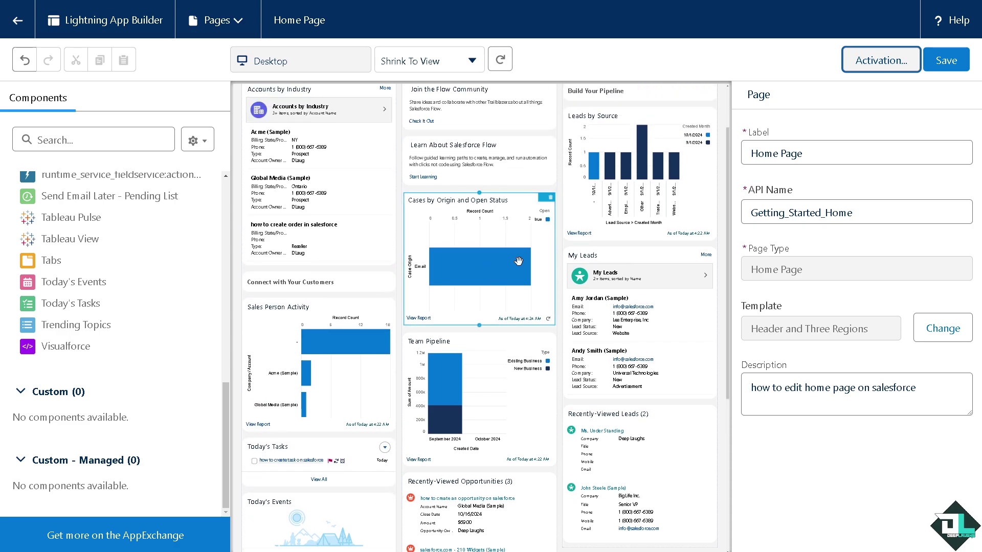
left_click(550, 204)
Step: Delete the Accounts by Industry list and the Connect with Your Customers heading from the page's first column
mouse_move(361, 189)
scroll(361, 189, "up", 2)
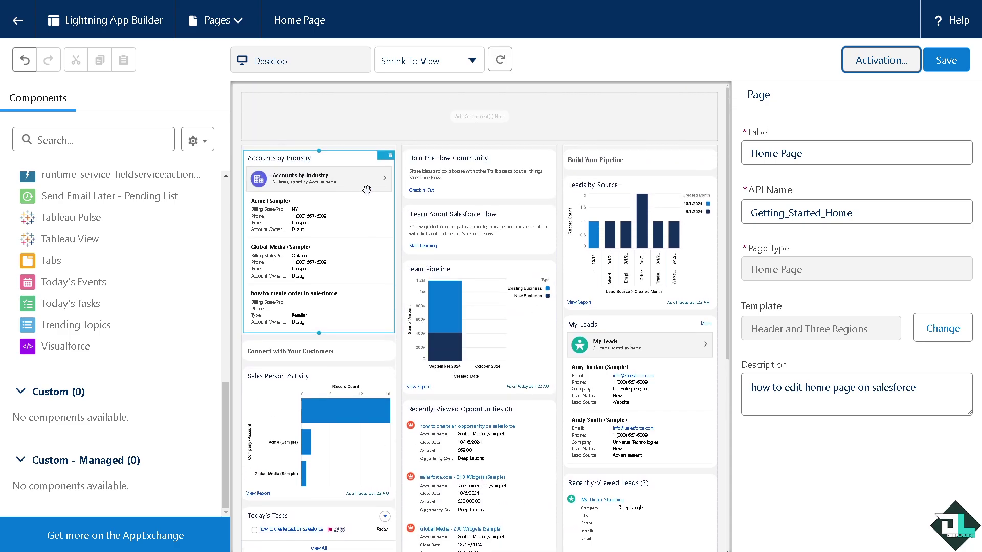
left_click(390, 157)
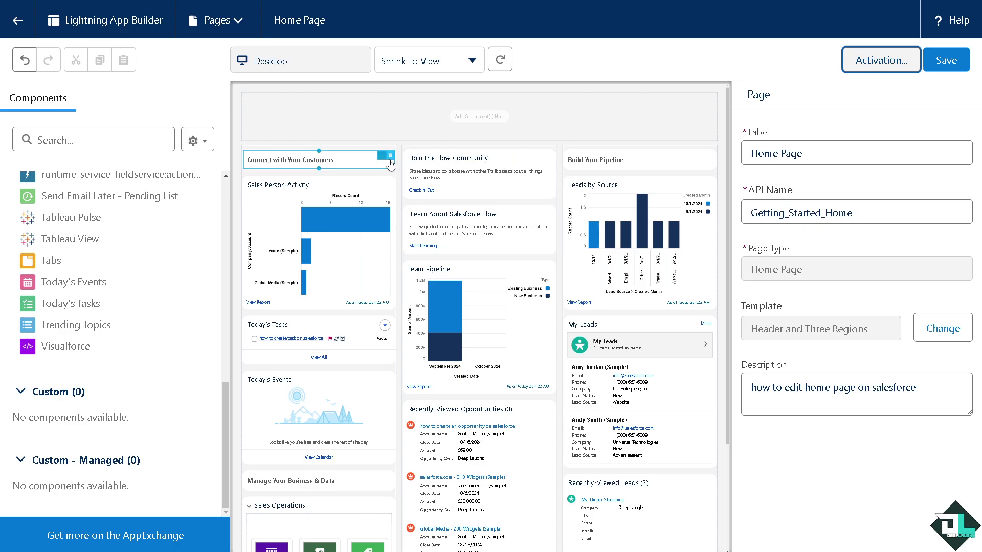
left_click(389, 158)
Step: Delete the My Leads list and the Recently-Viewed Opportunities component from the page
mouse_move(329, 291)
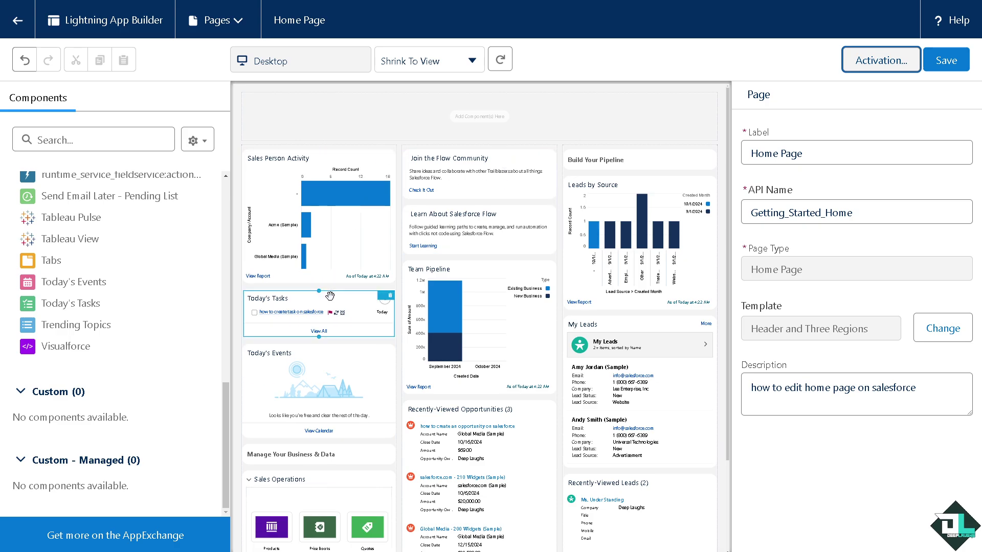
scroll(330, 301, "down", 3)
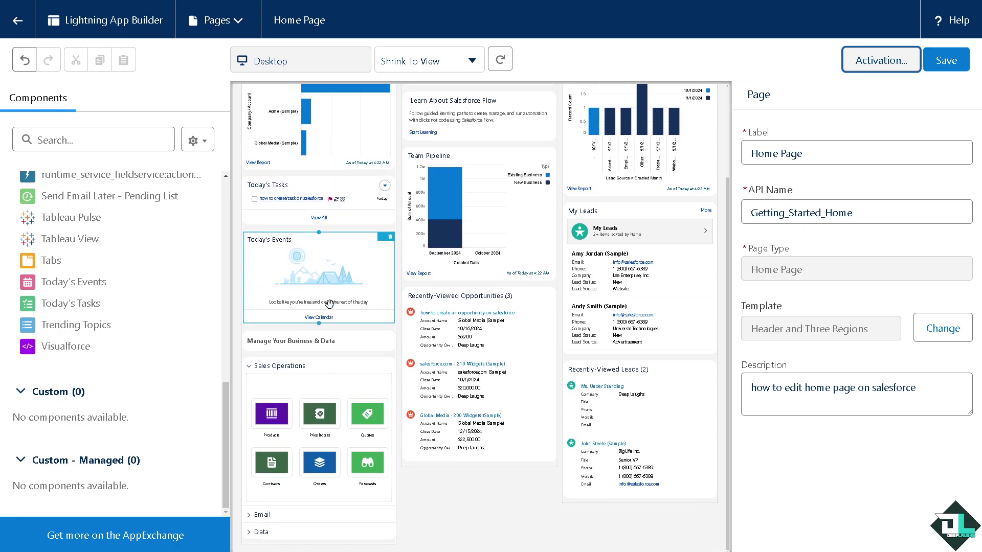
mouse_move(604, 311)
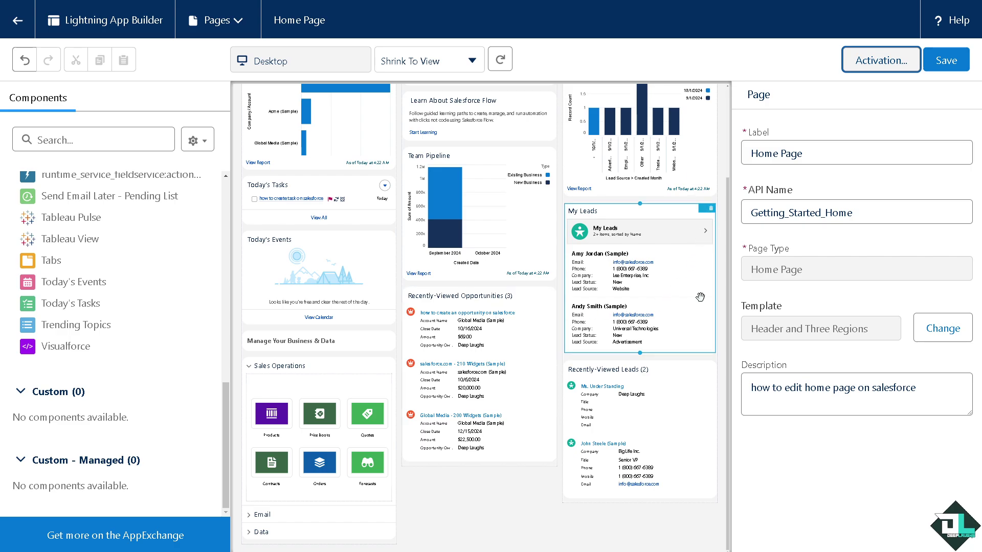
mouse_move(697, 373)
left_click(711, 211)
left_click(552, 346)
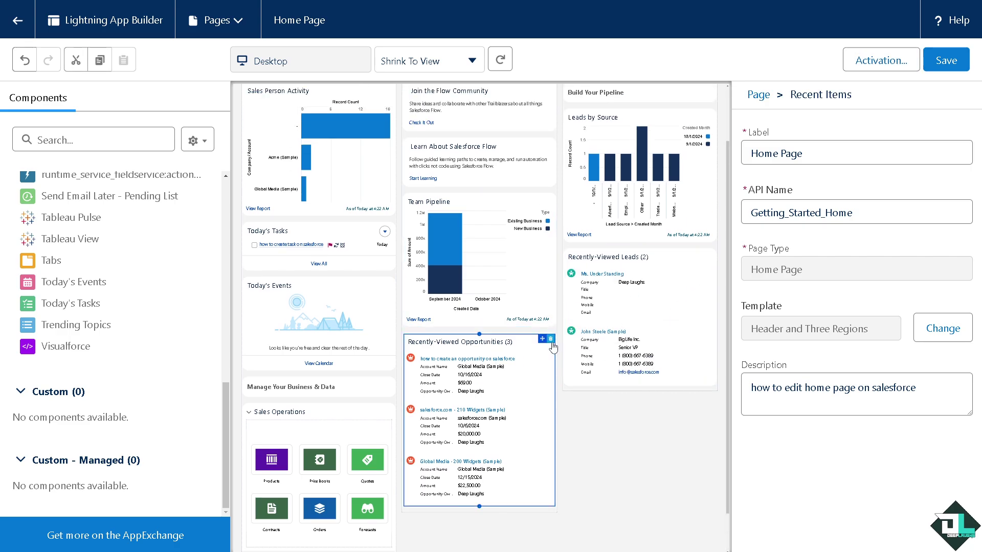
left_click(550, 339)
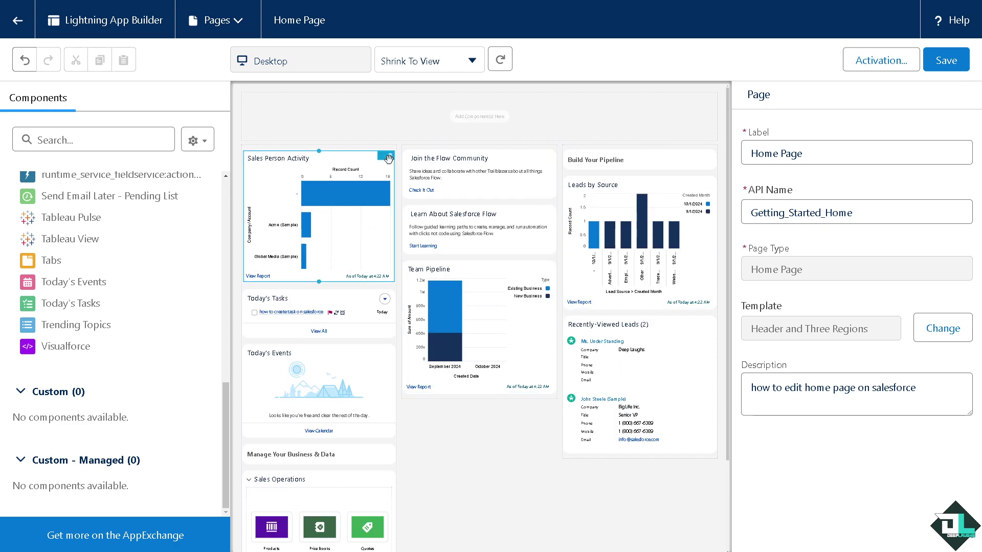
Step: Delete the Sales Person Activity chart and the Flow App Home cards above Team Pipeline
left_click(389, 159)
mouse_move(507, 170)
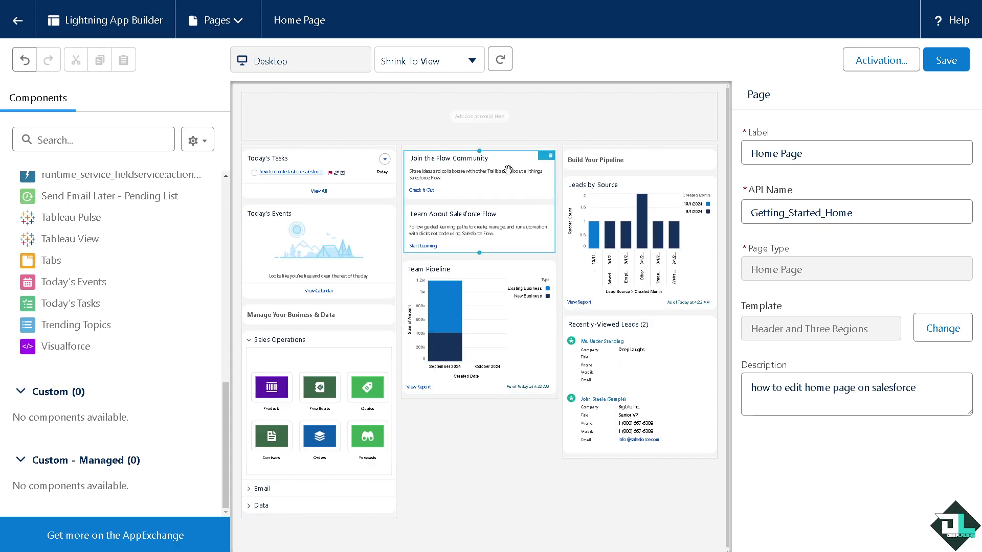
left_click(546, 158)
left_click(550, 155)
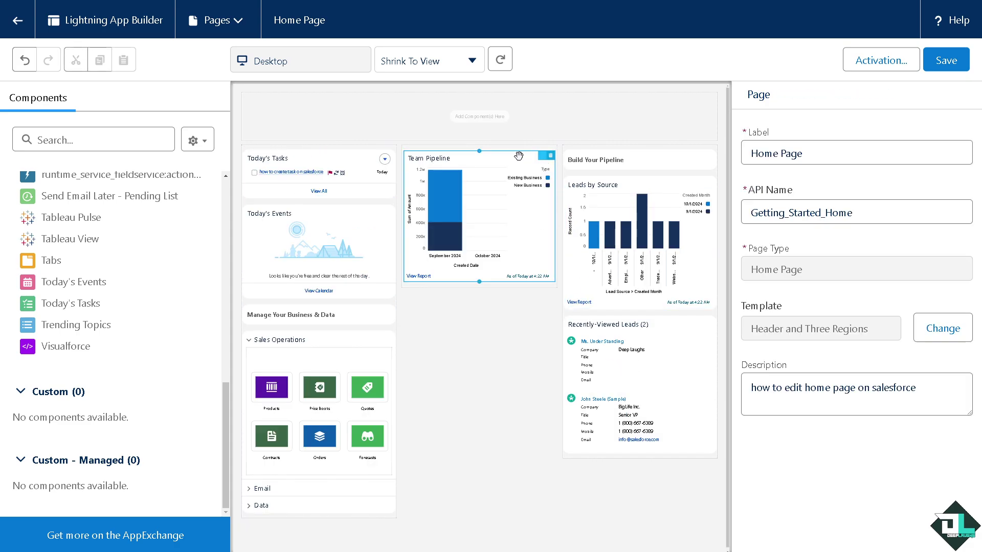
Step: Try to add a Visualforce component below the Team Pipeline chart
mouse_move(246, 350)
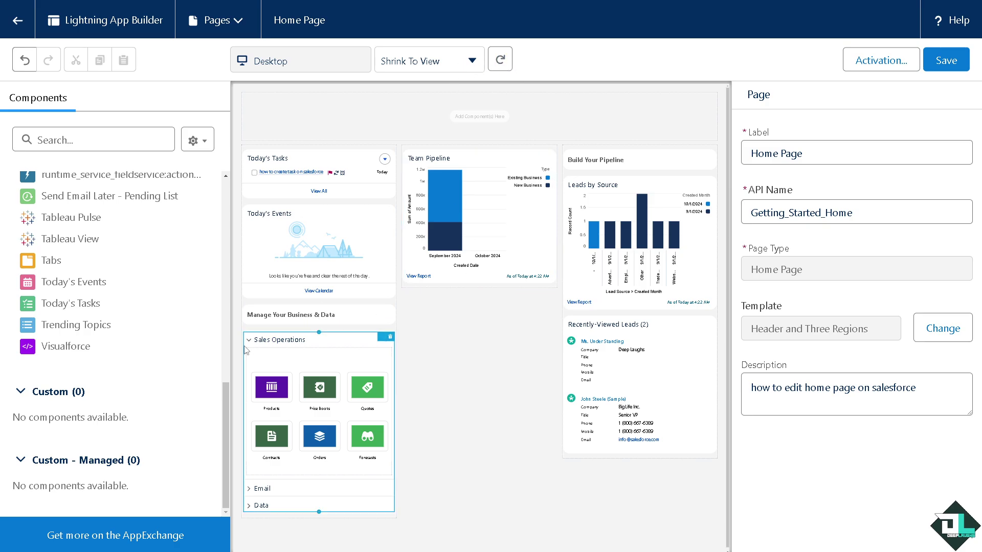
mouse_move(359, 221)
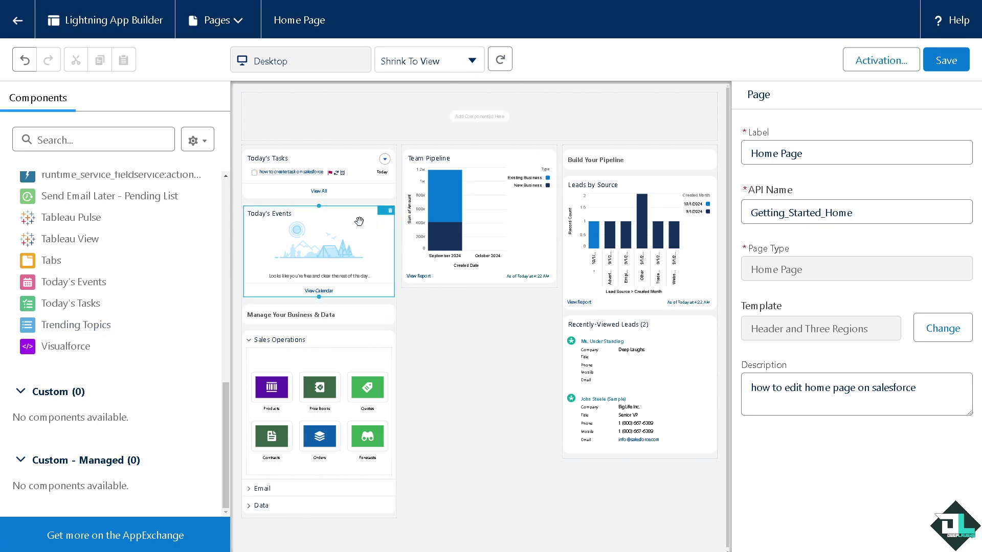
left_click_drag(56, 346, 423, 313)
left_click_drag(86, 347, 473, 403)
Step: Preview the page canvas at 100% and return it to Shrink To View
left_click(478, 62)
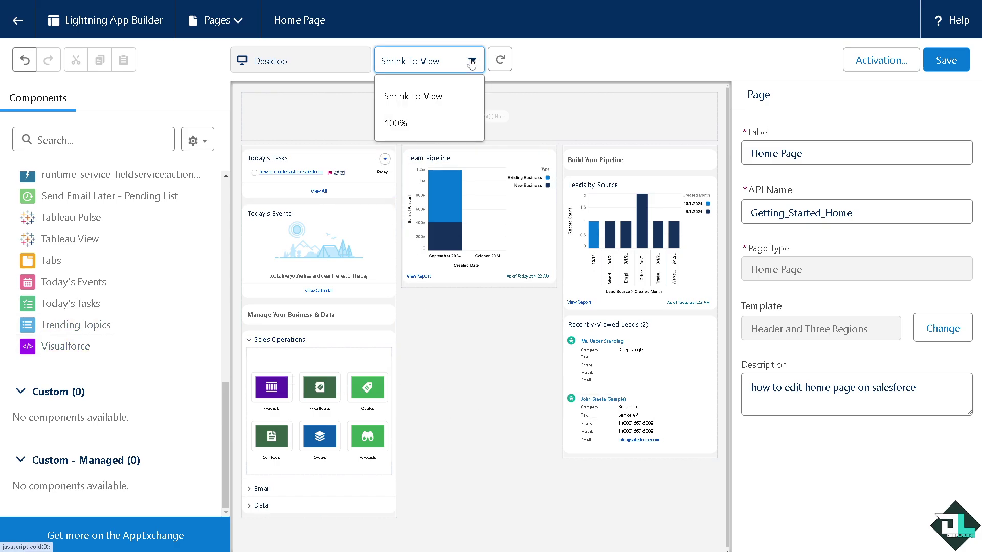
left_click(441, 96)
left_click(479, 58)
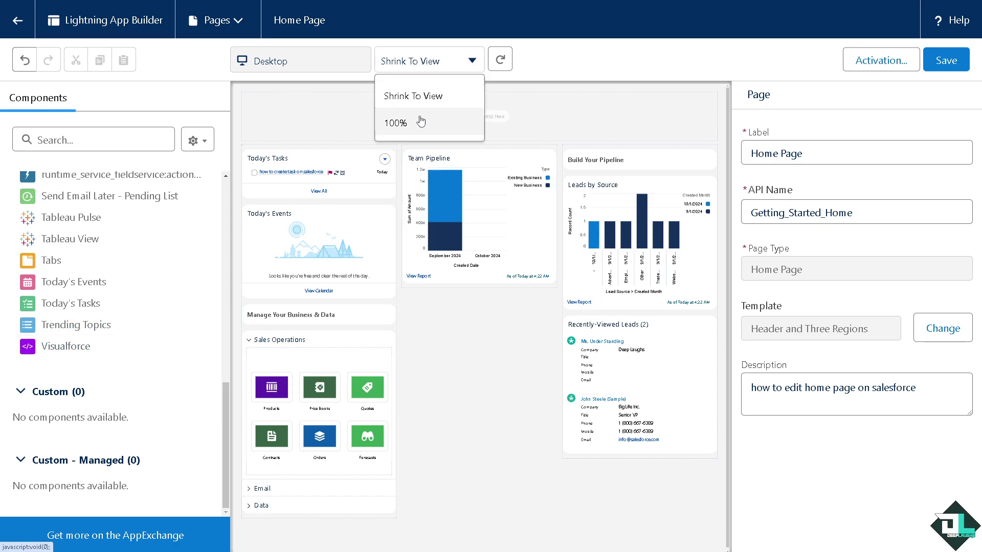
left_click(423, 121)
left_click(473, 62)
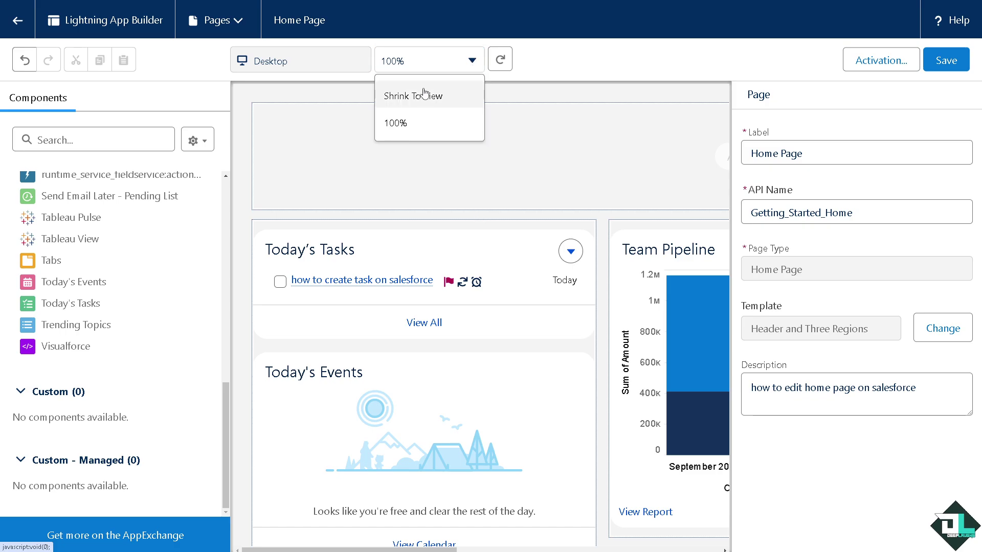
left_click(423, 95)
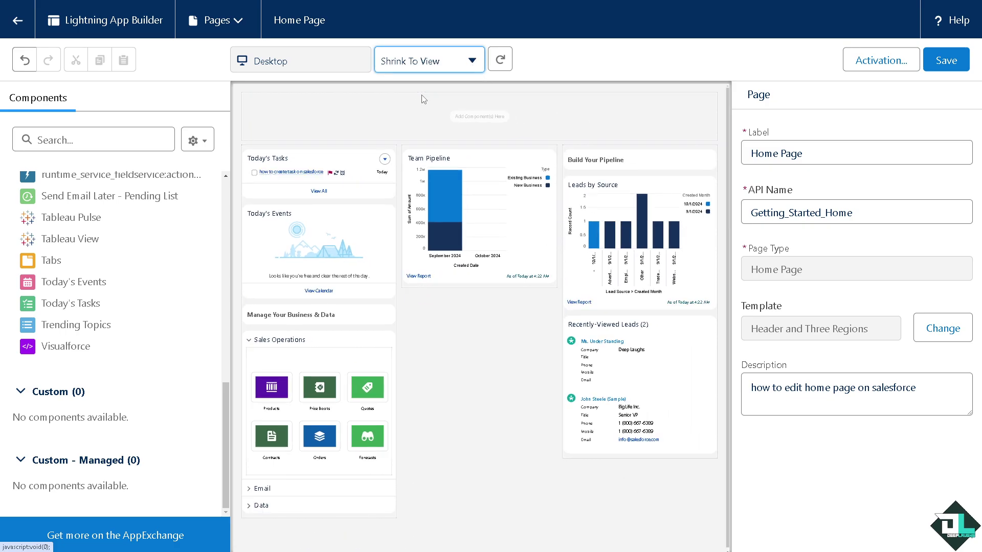
left_click(360, 66)
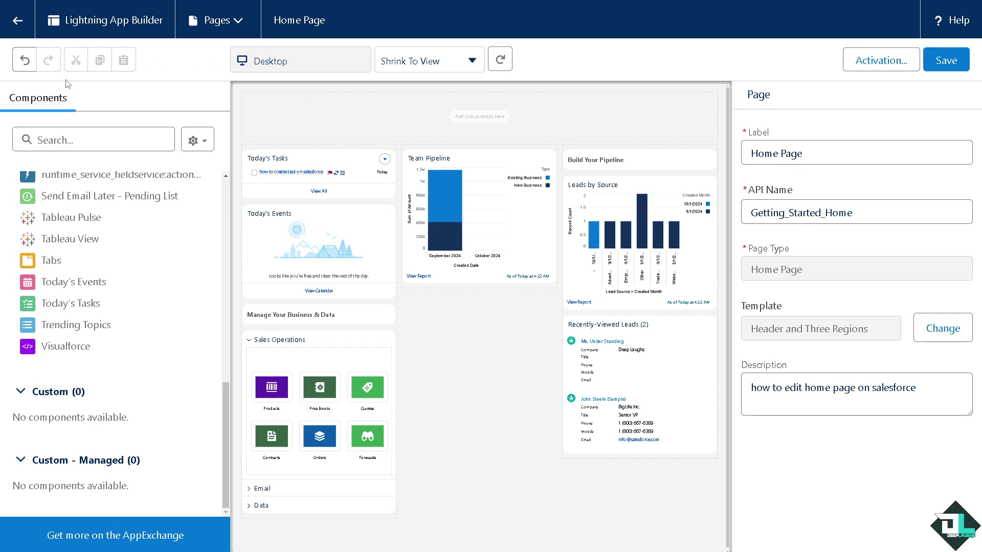
Step: Set the component list to always show the form factor icons
left_click(196, 142)
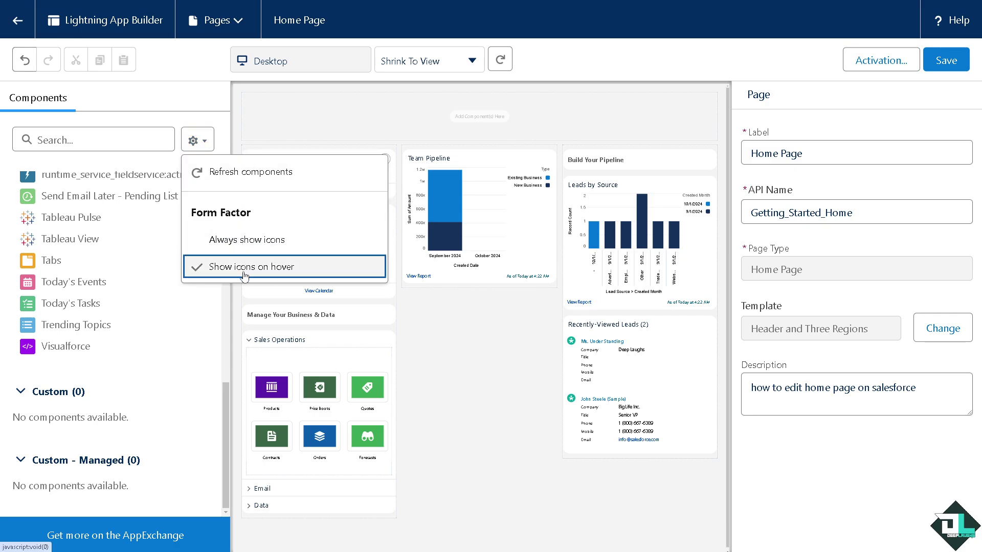
left_click(243, 240)
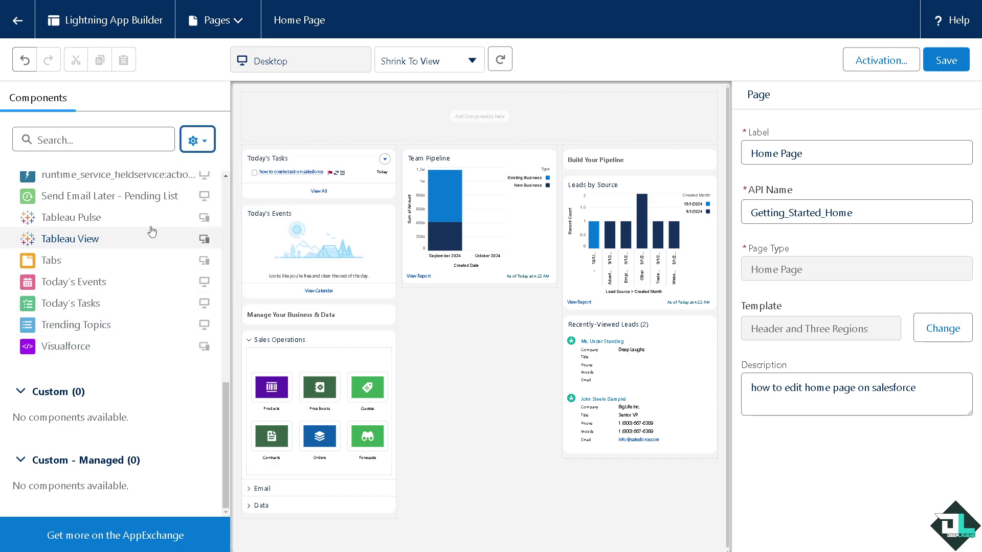
left_click(212, 22)
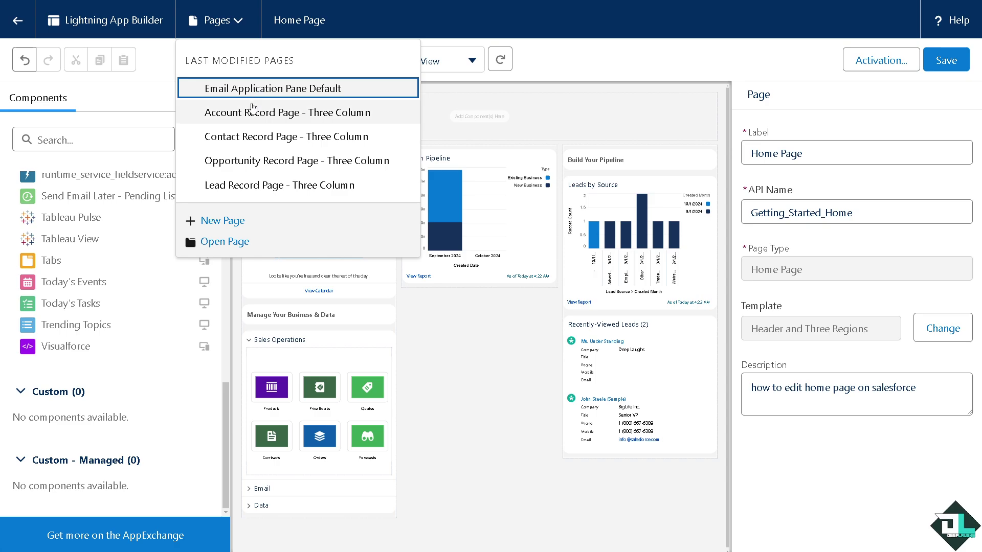
left_click(220, 241)
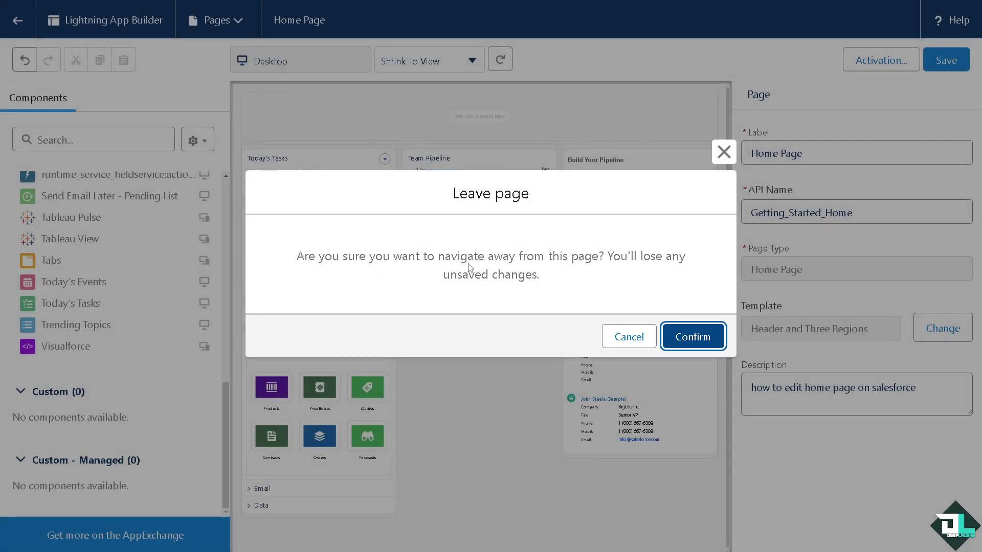
left_click(724, 153)
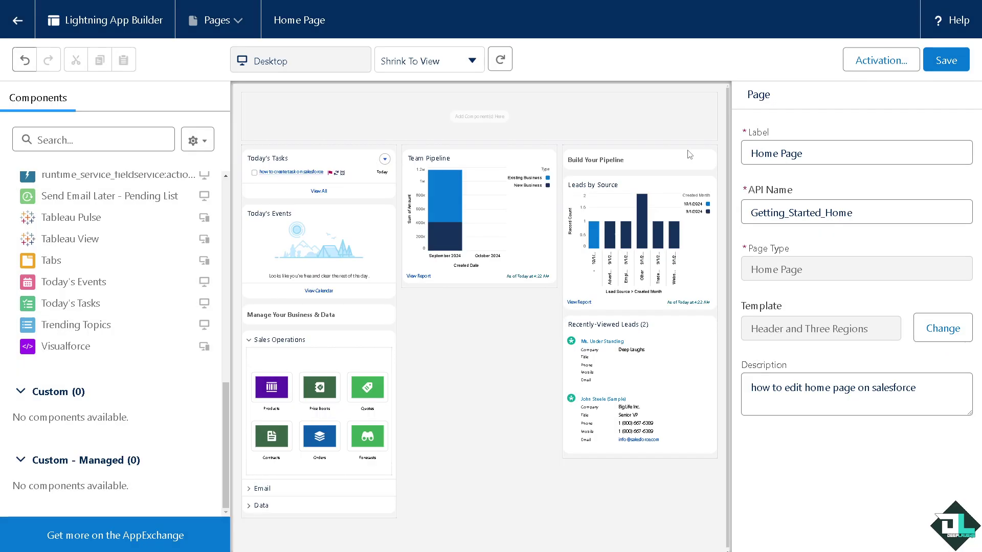
left_click(227, 23)
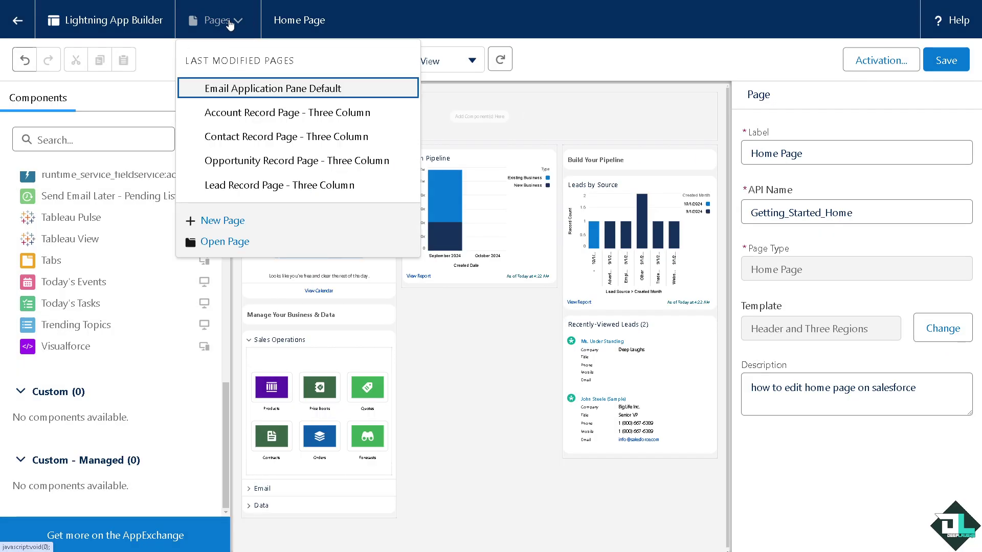
left_click(230, 221)
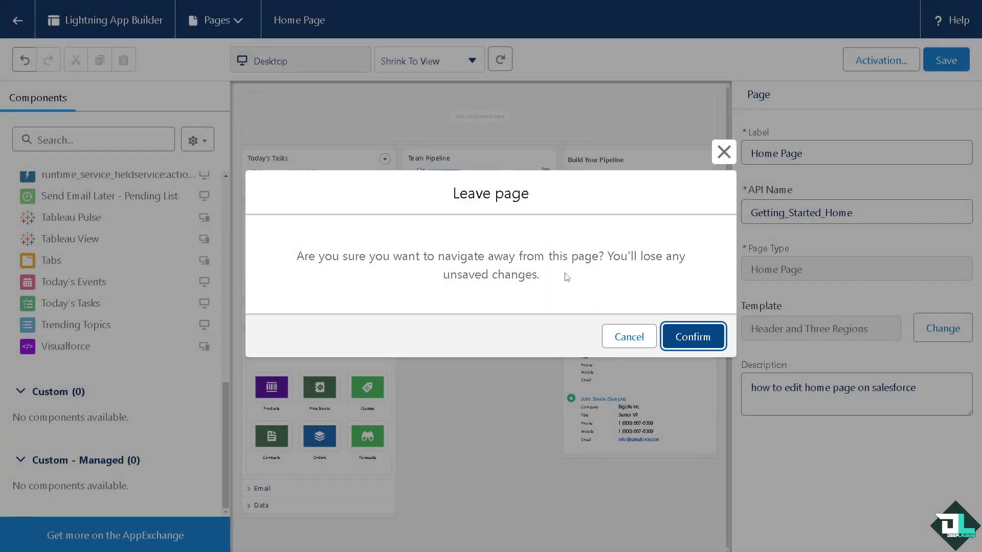
left_click(724, 152)
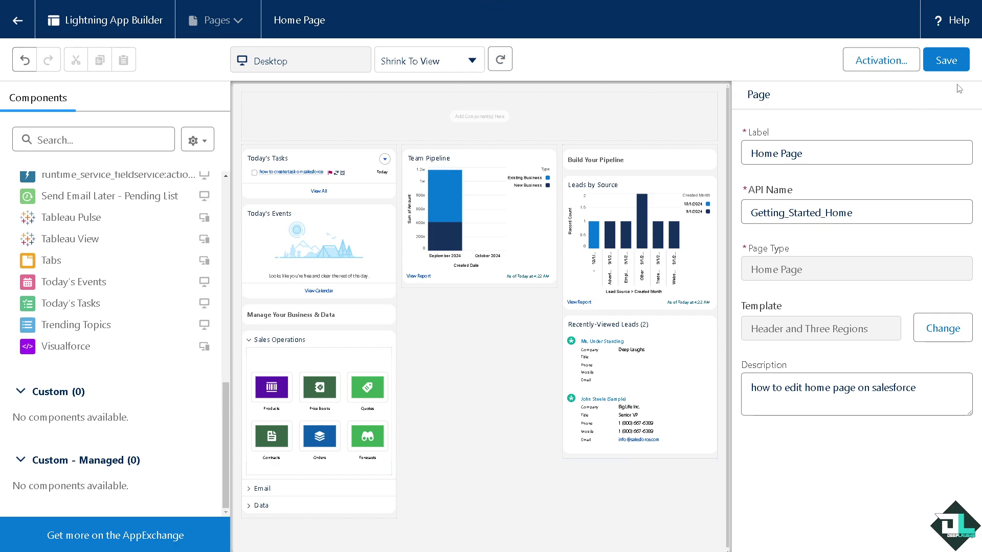
Step: Save the changes to the Home Page layout
left_click(946, 60)
left_click(587, 204)
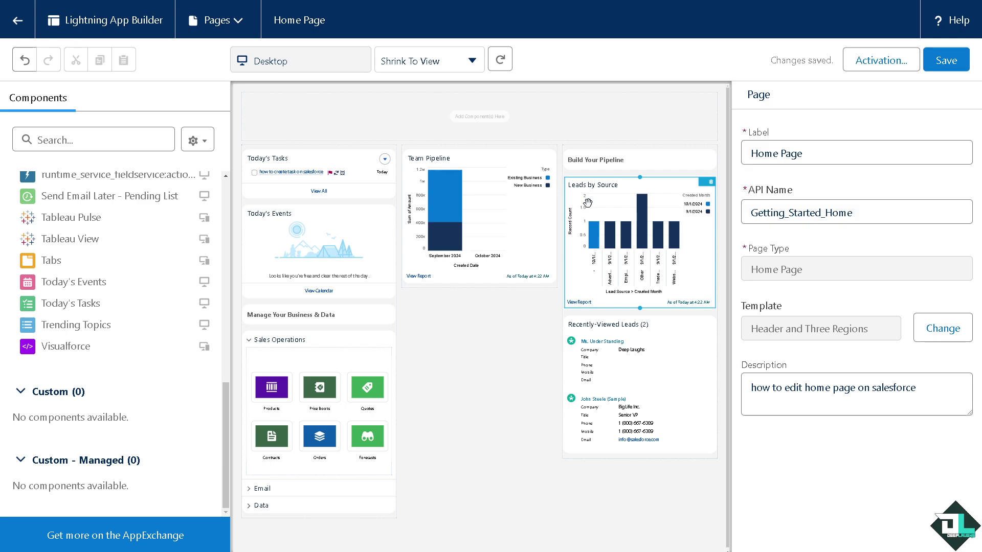
left_click(946, 60)
Step: Review the Home Page activation's App Default and App and Profile assignments, leaving them as they are
left_click(880, 61)
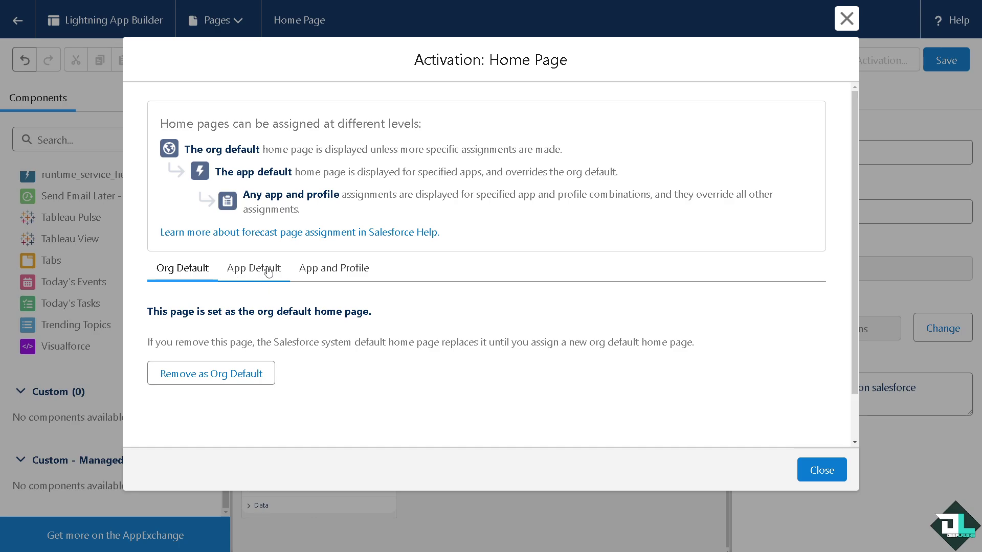
left_click(268, 272)
scroll(344, 271, "down", 2)
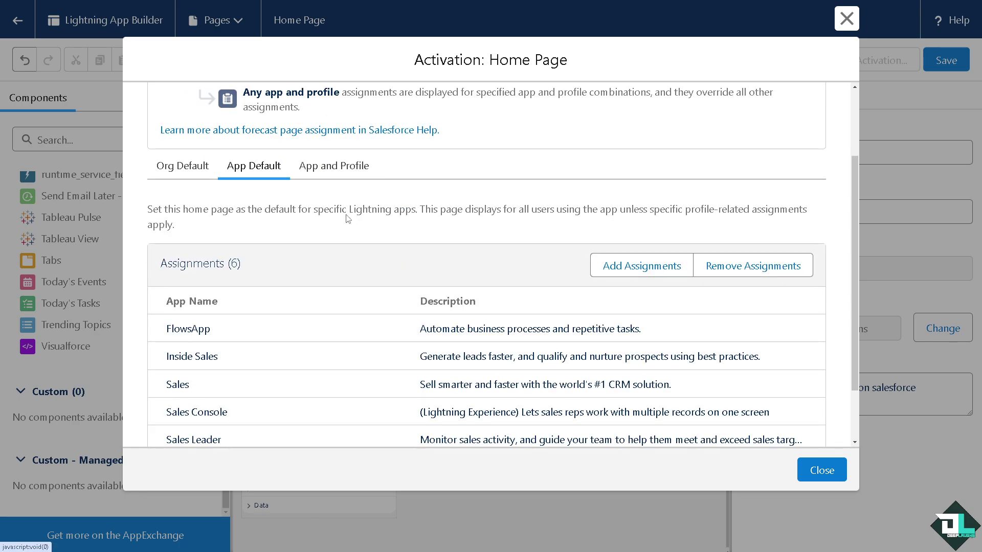
left_click(334, 166)
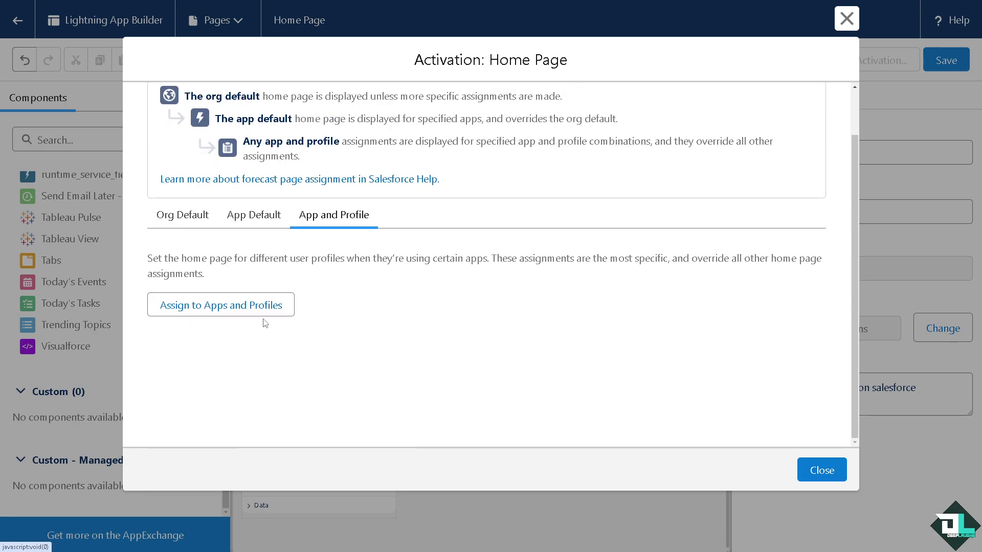
left_click(821, 471)
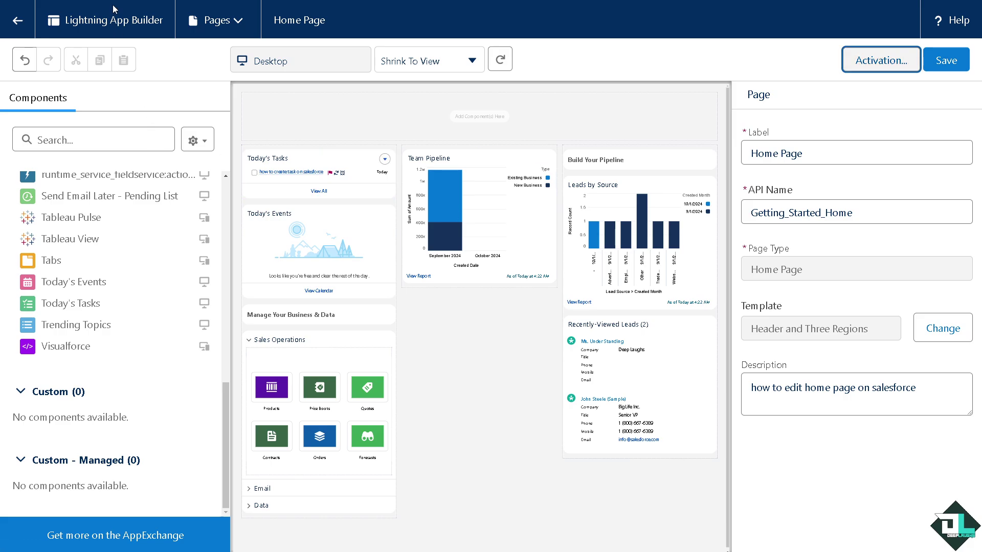
Step: Leave the page editor and return to the Setup home page
left_click(19, 21)
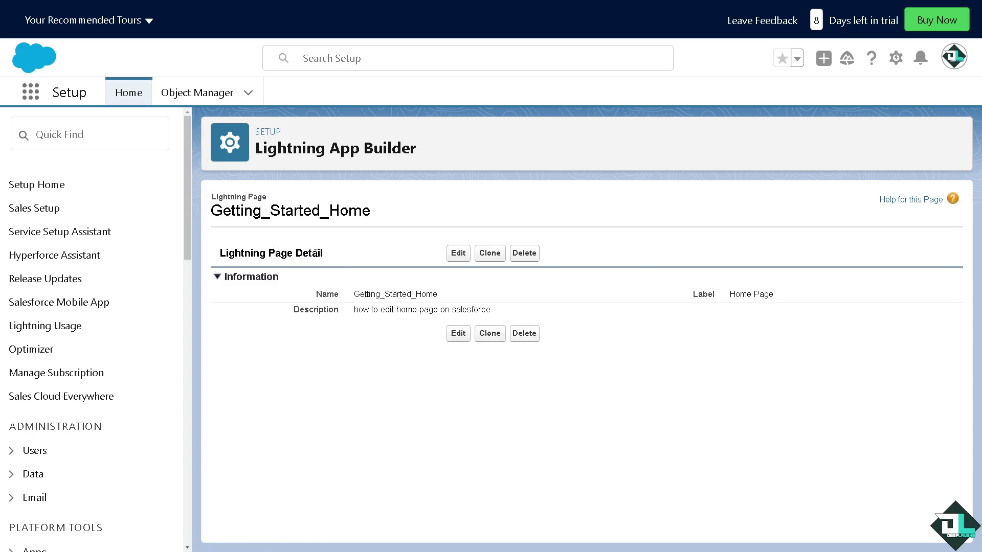
left_click(126, 90)
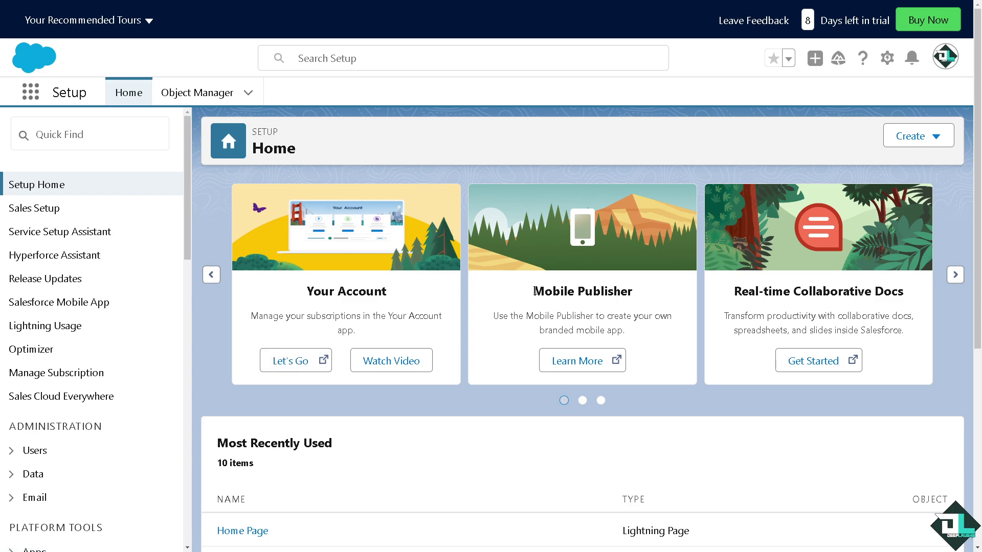
left_click_drag(534, 291, 638, 313)
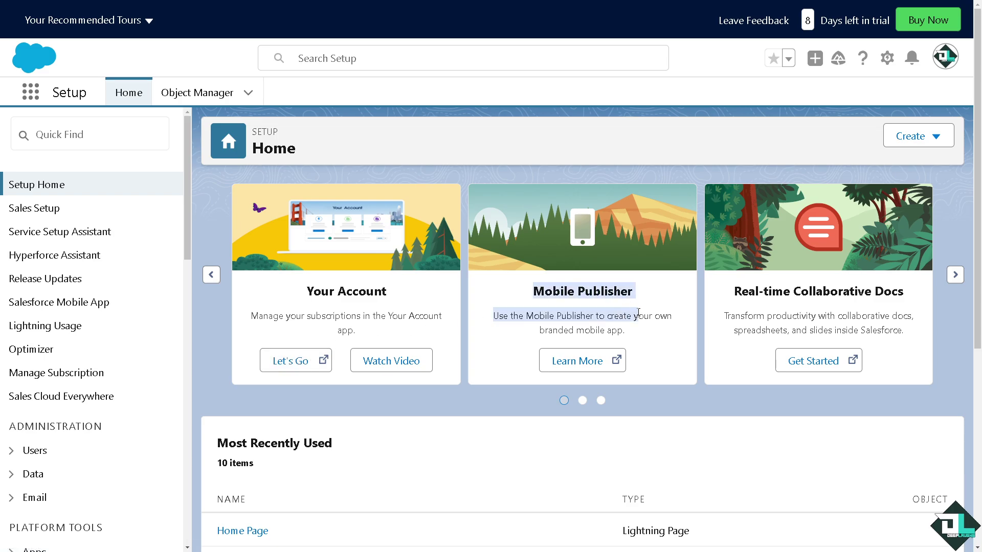
left_click(571, 324)
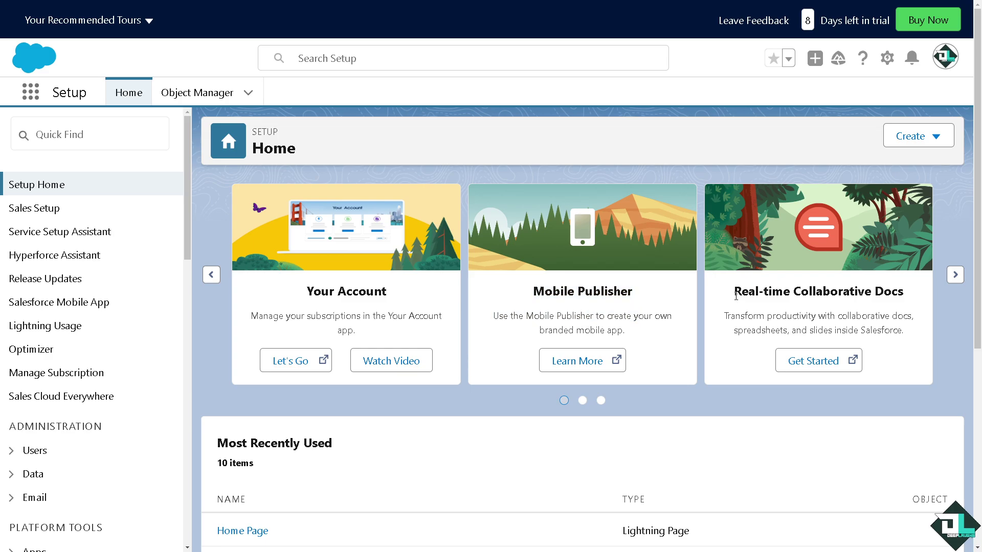
scroll(714, 280, "down", 5)
scroll(562, 240, "up", 5)
Step: Find Lightning App Builder in Setup by searching for "lightni" and open its list of Lightning pages
left_click(75, 136)
type("ligh")
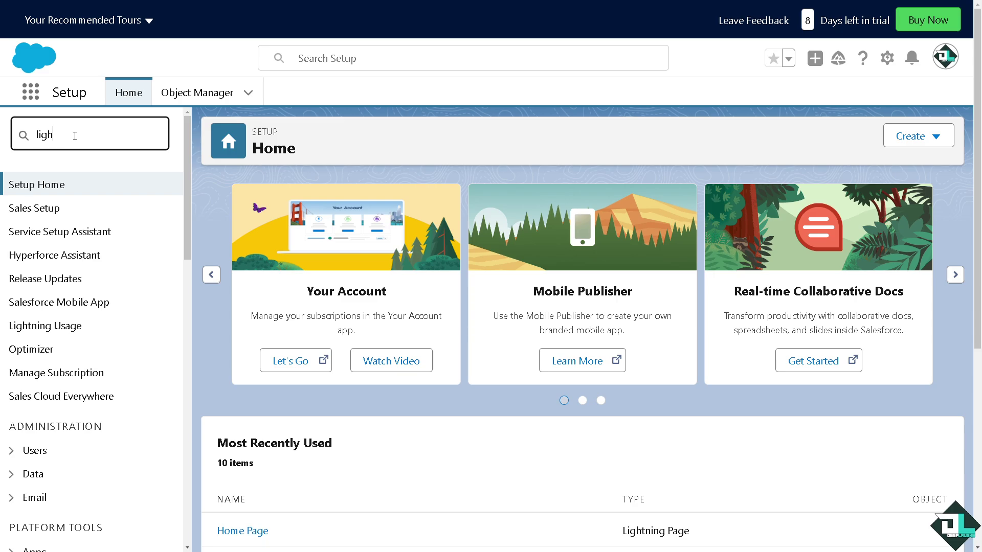
type("tni")
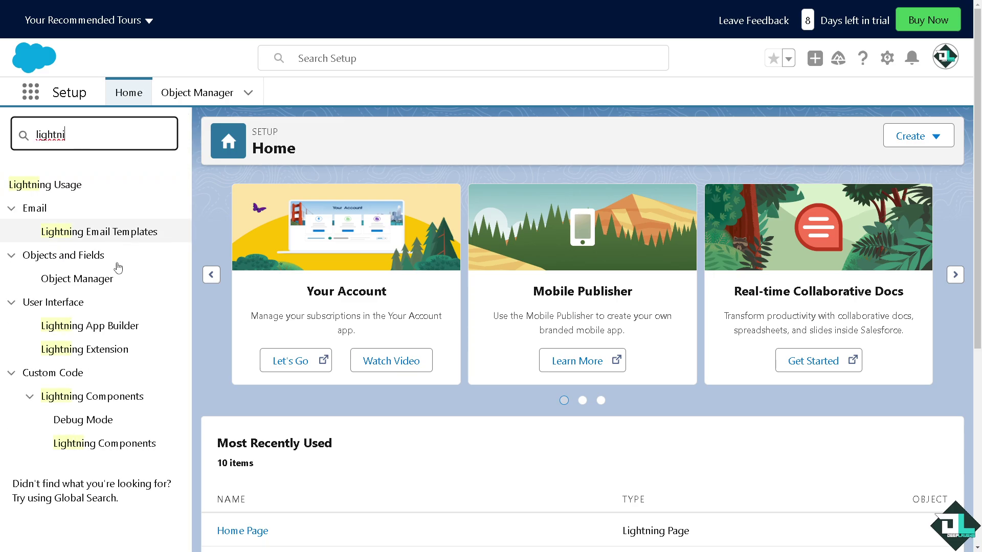
left_click(148, 325)
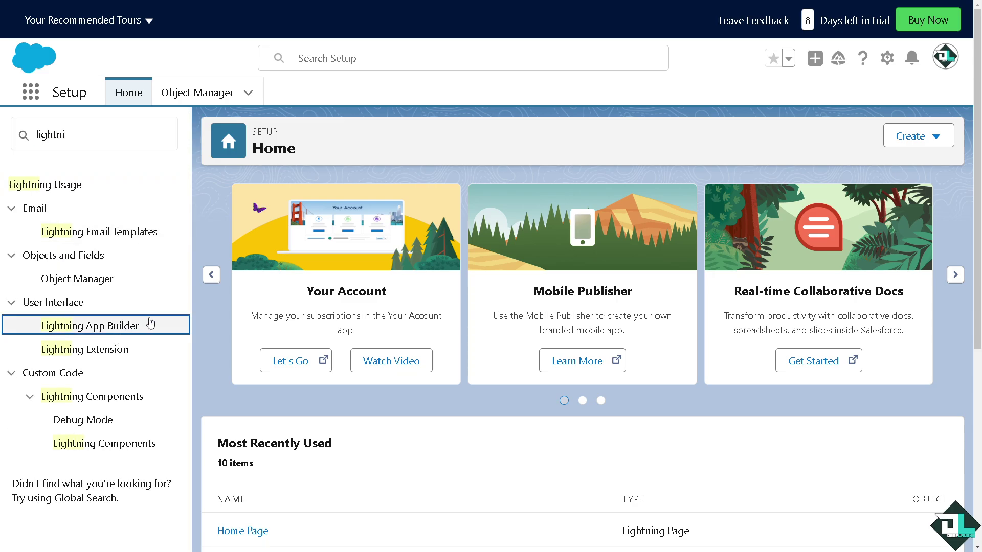
left_click(117, 329)
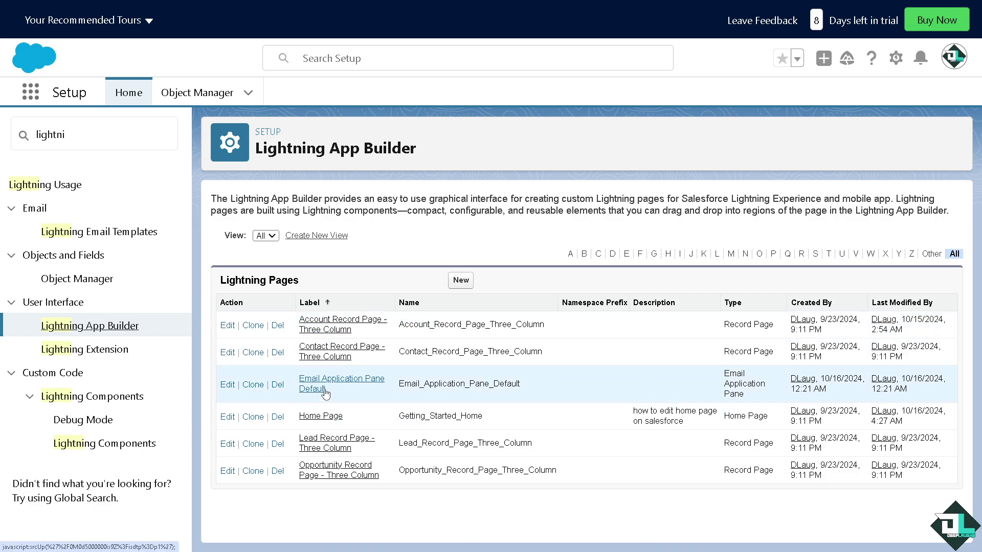
Step: Clone the Lightning page labelled Home Page and look through the components available for the copy
left_click(327, 415)
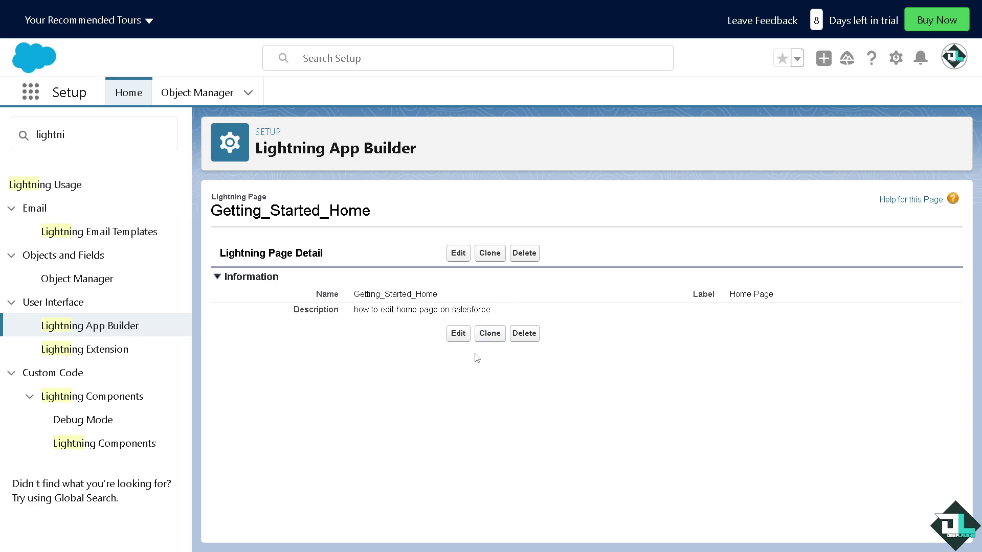
left_click(490, 254)
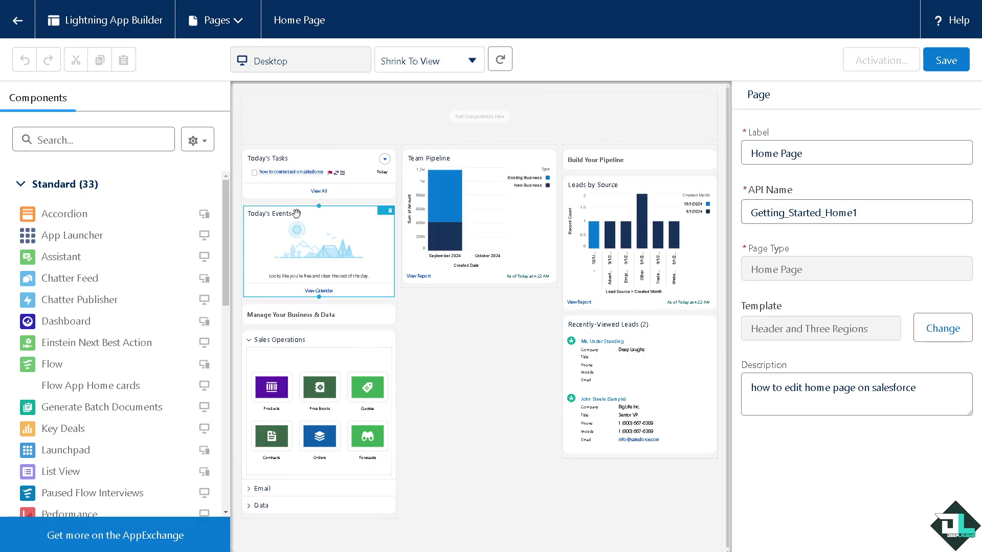
scroll(127, 319, "down", 3)
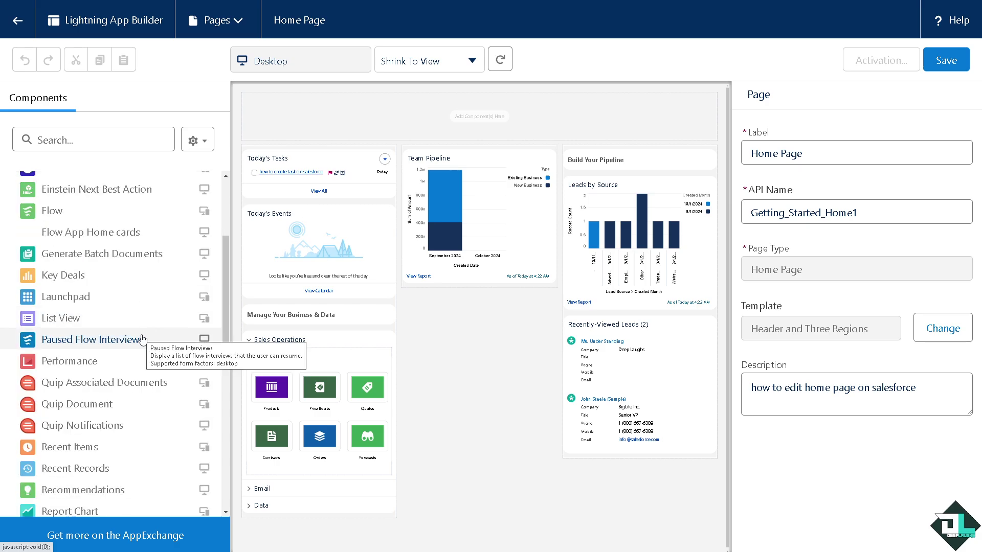
scroll(153, 343, "down", 5)
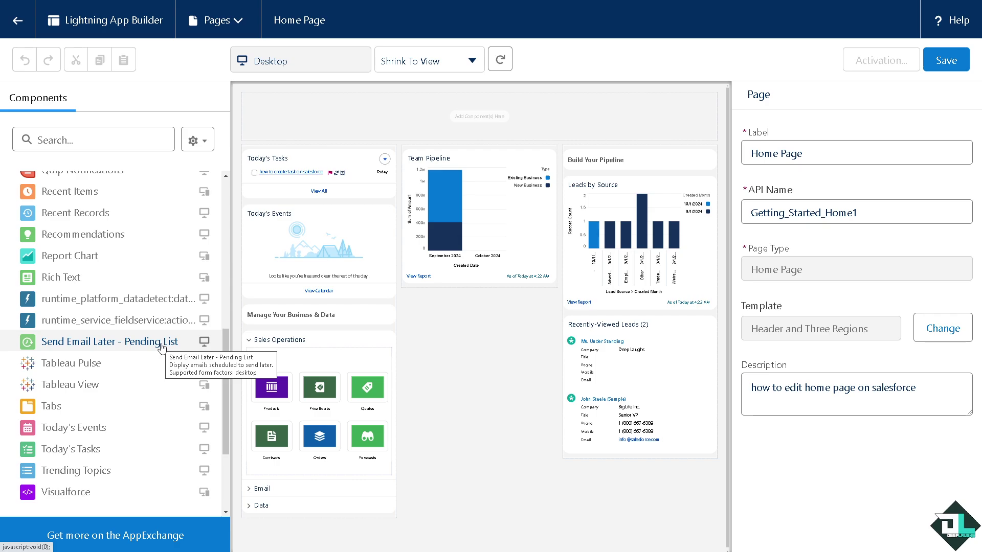
scroll(161, 348, "down", 3)
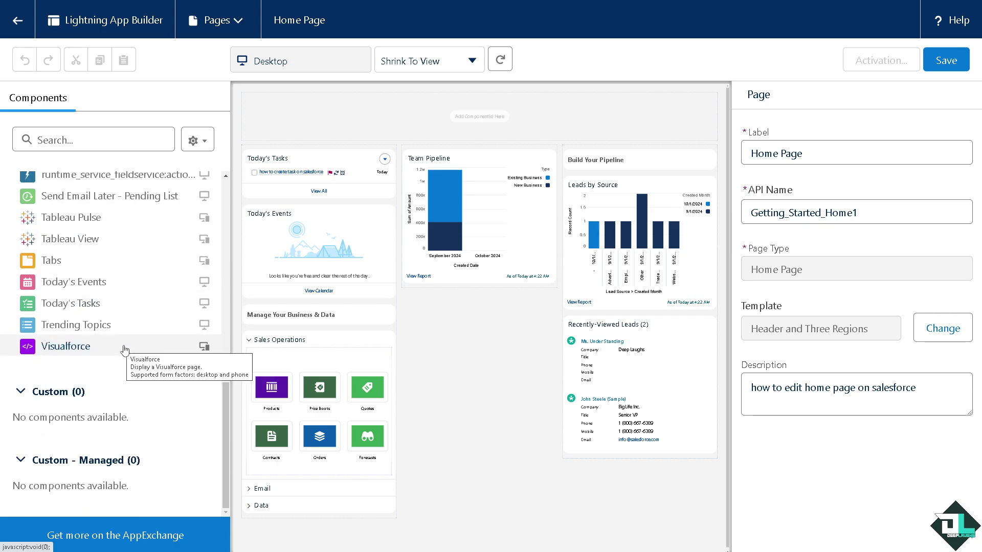
scroll(499, 290, "down", 1)
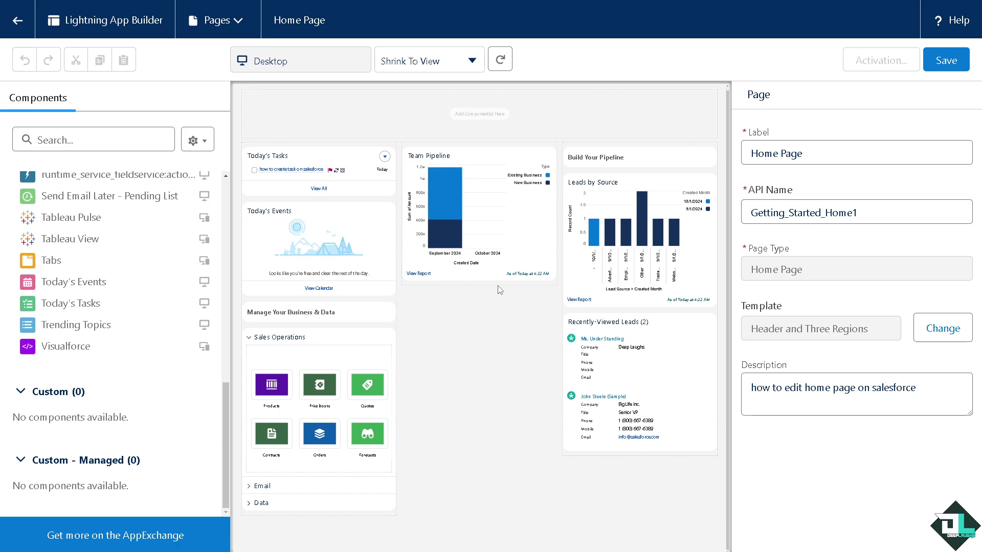
Step: Compare the standard templates offered for the cloned page, from Home Template One Region through Standard Home Page
left_click(946, 335)
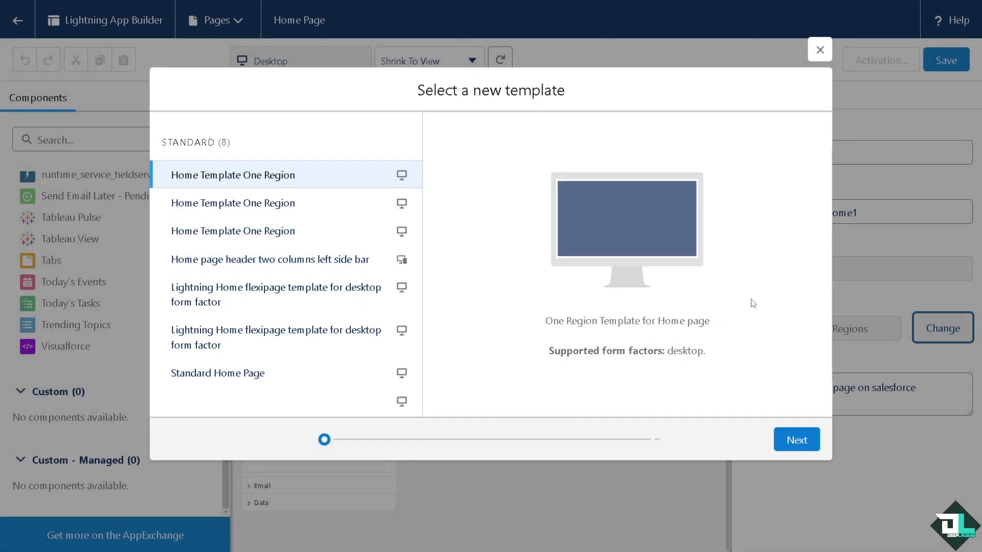
left_click(309, 203)
left_click(317, 231)
left_click(316, 261)
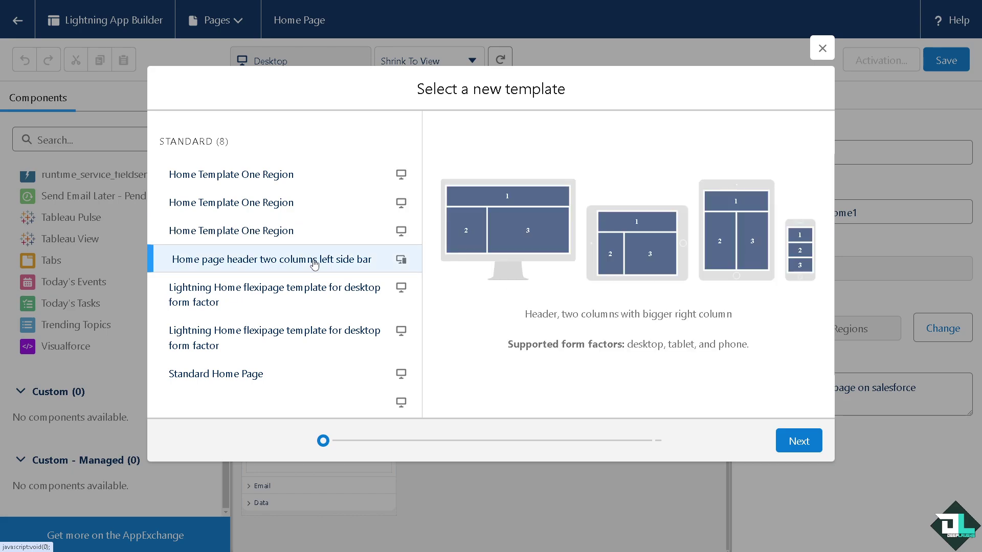
left_click(307, 298)
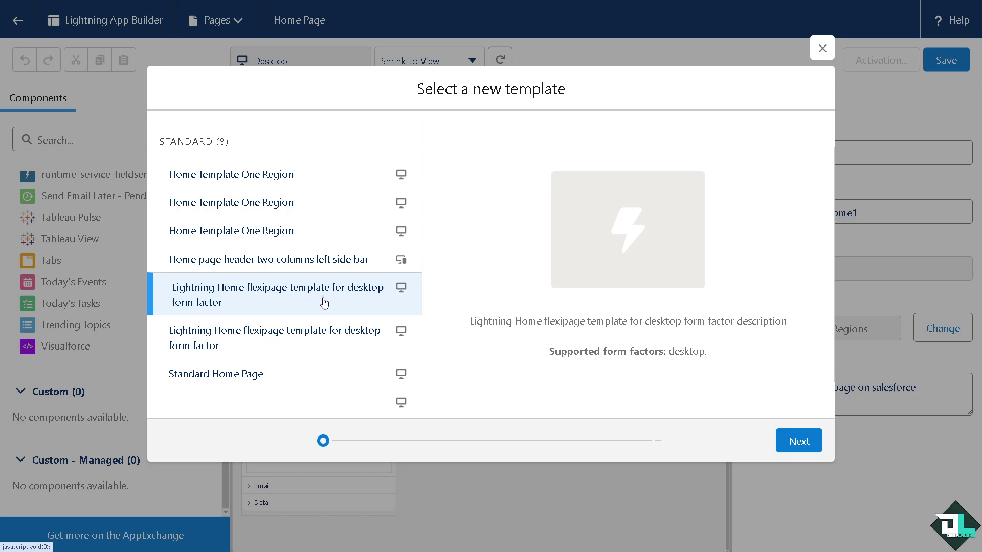
left_click(320, 344)
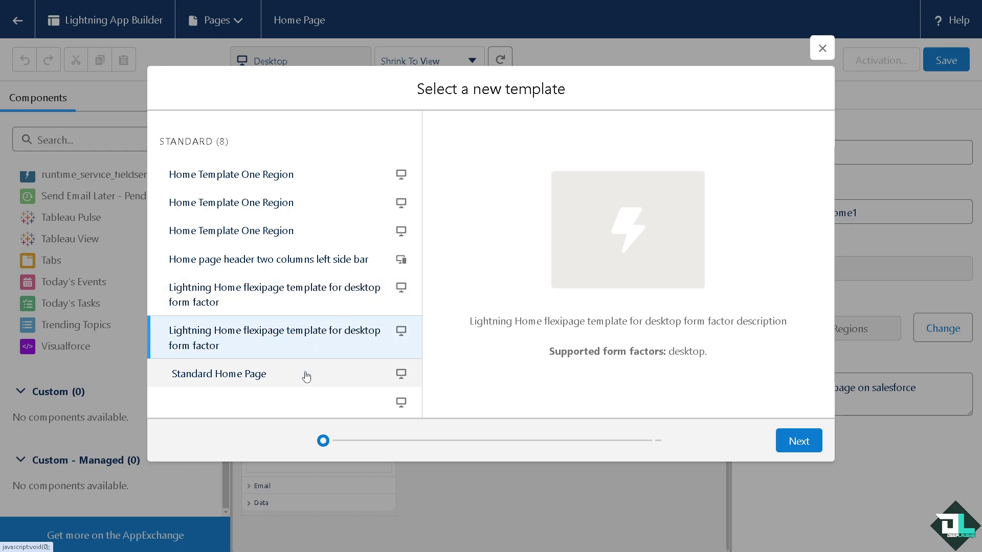
left_click(306, 374)
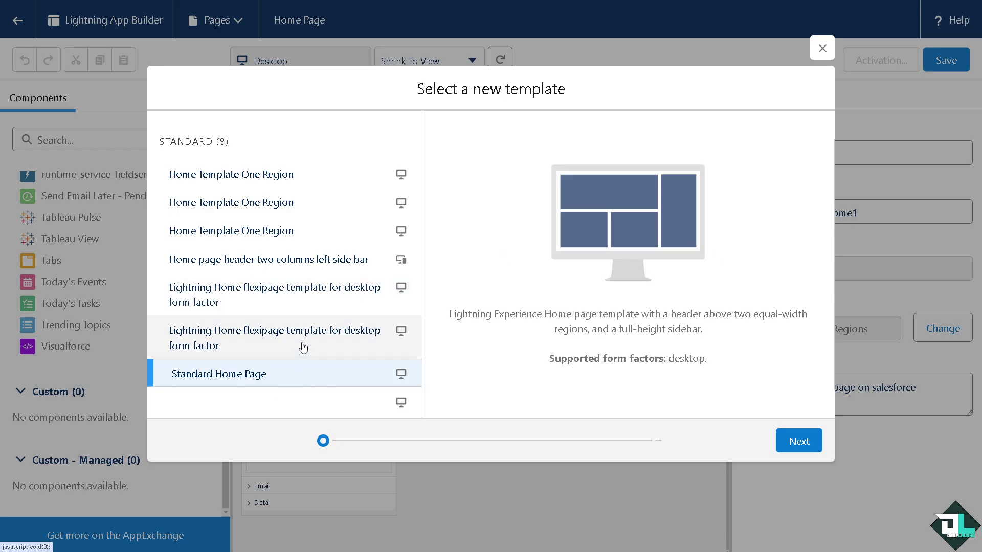
Step: Switch the cloned page to the "Home page header two columns left side bar" template, mapping all four current regions to the header (頁首)
left_click(287, 265)
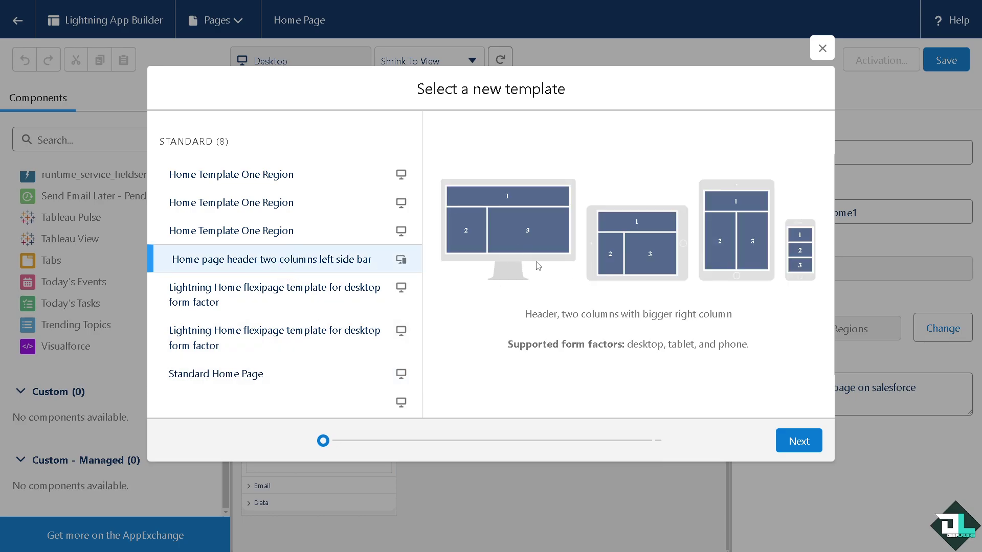
left_click(799, 441)
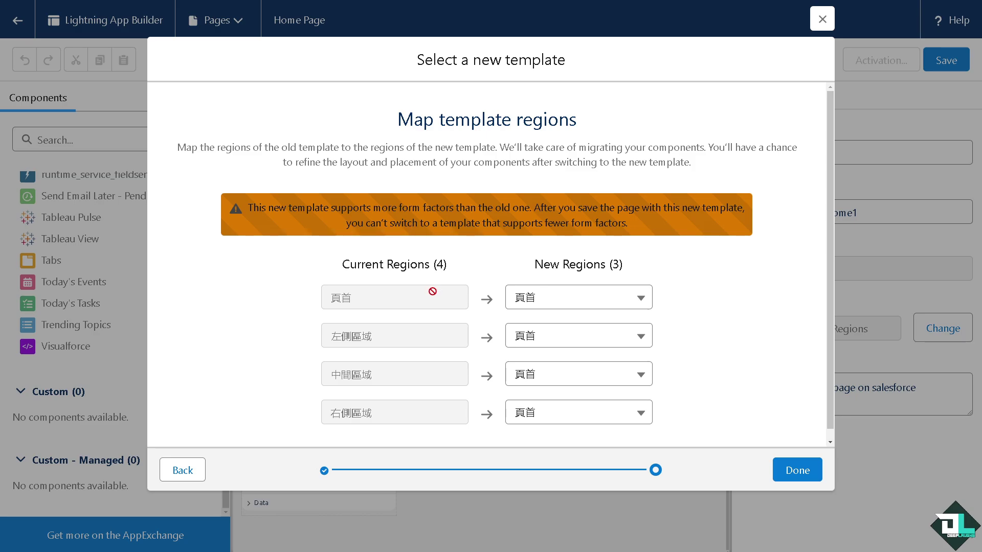
scroll(498, 275, "down", 1)
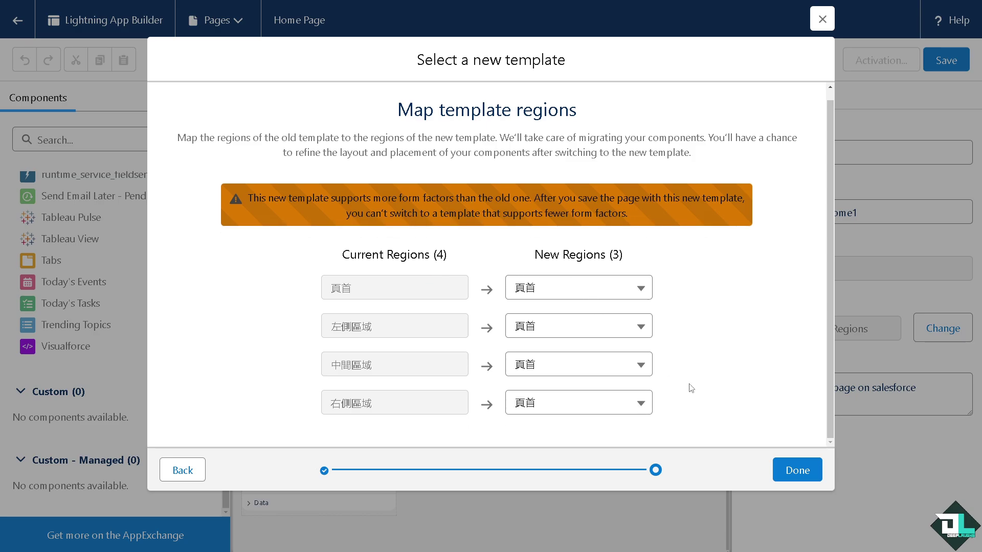
left_click(797, 470)
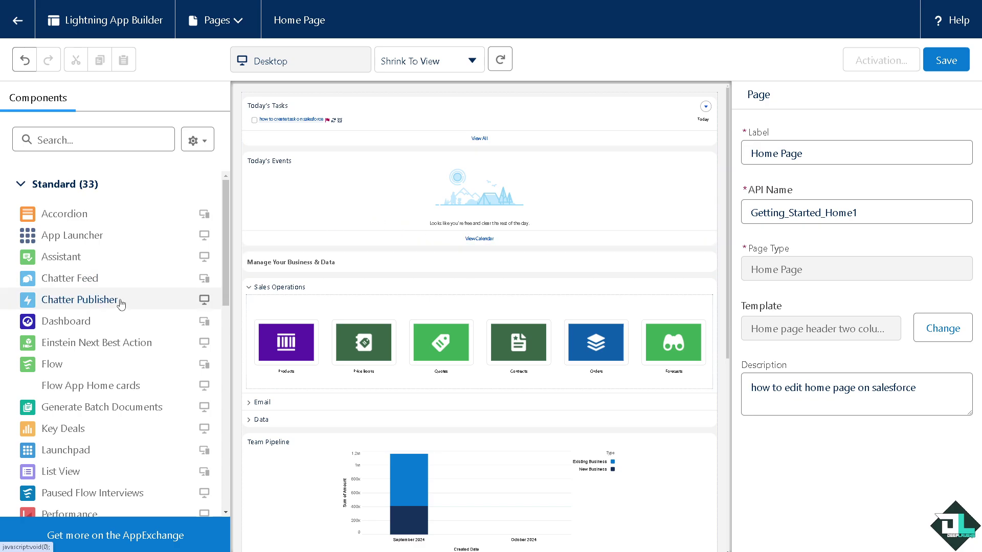
scroll(120, 304, "down", 10)
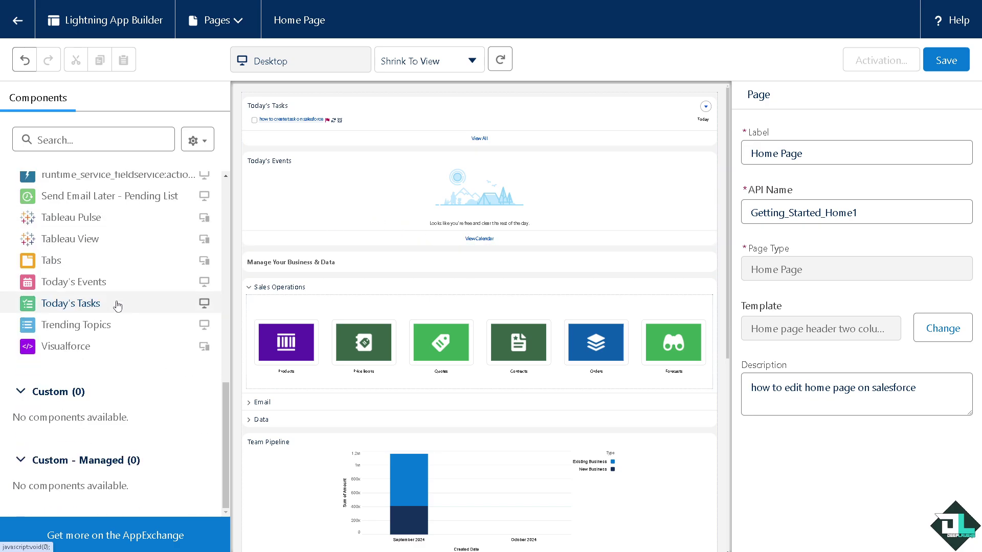